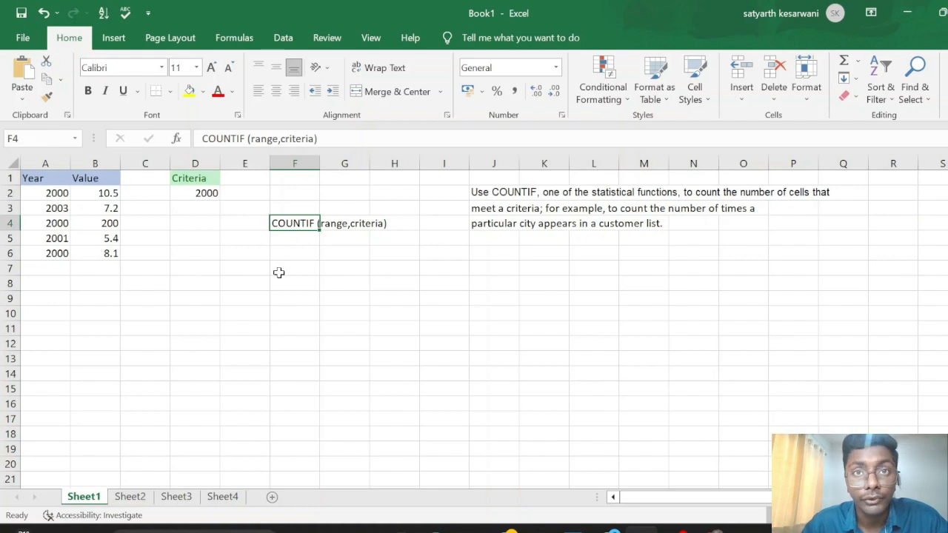
Step: Enter =COUNTIF(A2:A6,D2) in cell F1 to count how often the criteria year occurs in the Year column
{"action": "left_click", "coordinate": [279, 273]}
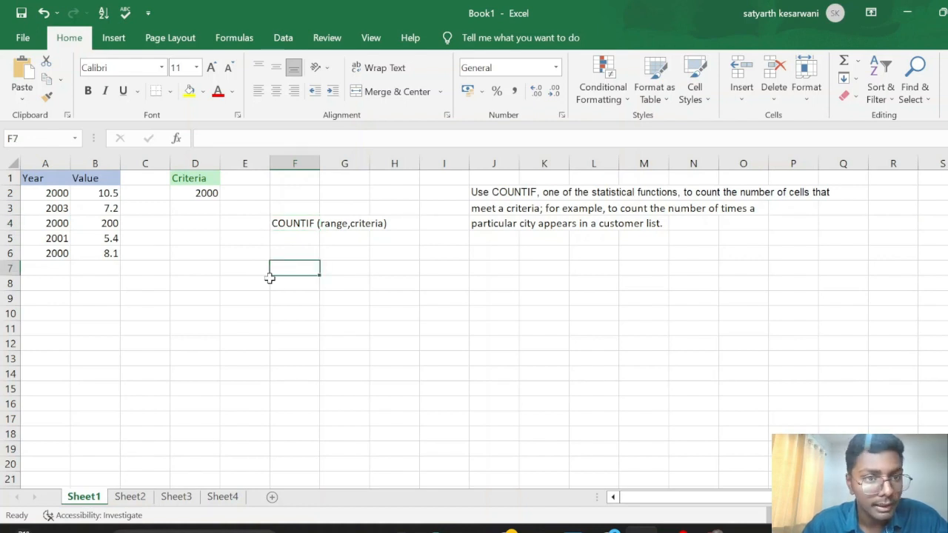
{"action": "left_click", "coordinate": [280, 182]}
{"action": "type", "text": "="}
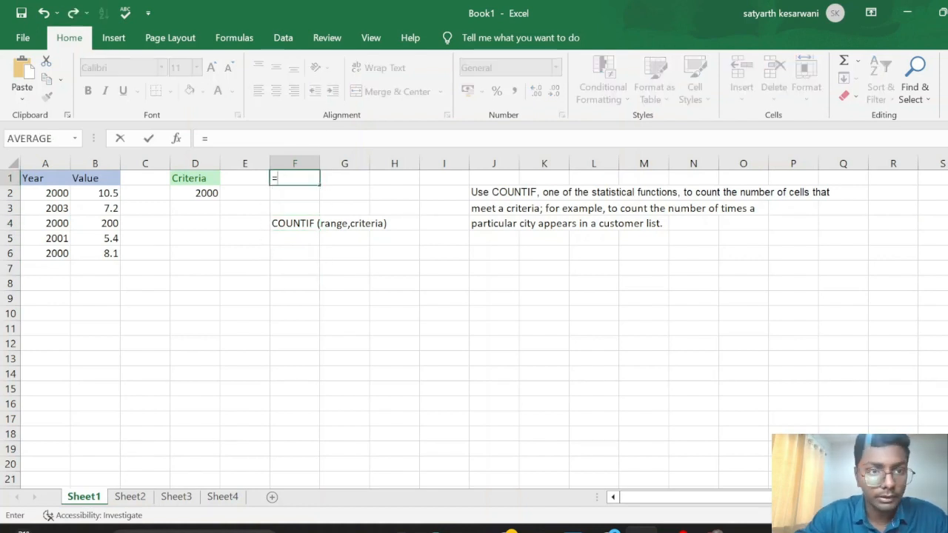
{"action": "type", "text": "COUN"}
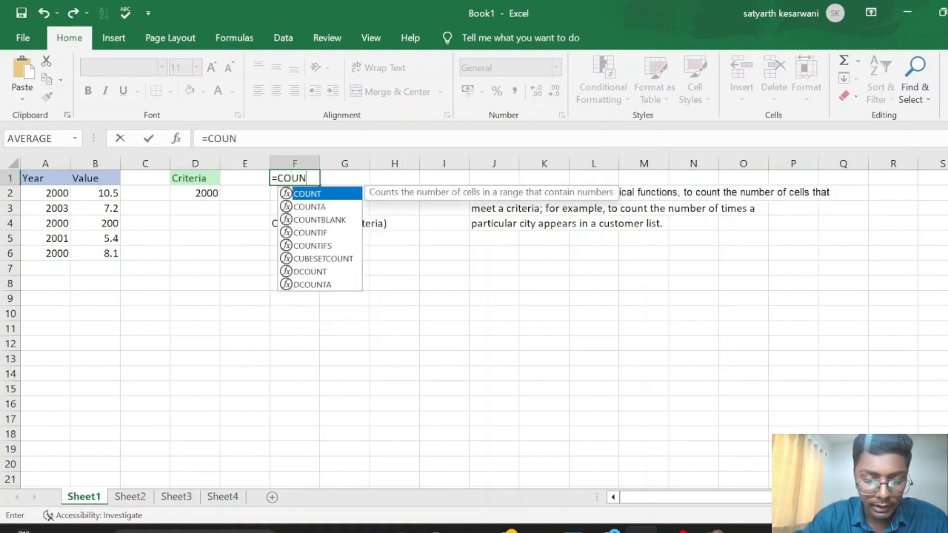
{"action": "type", "text": "TIF("}
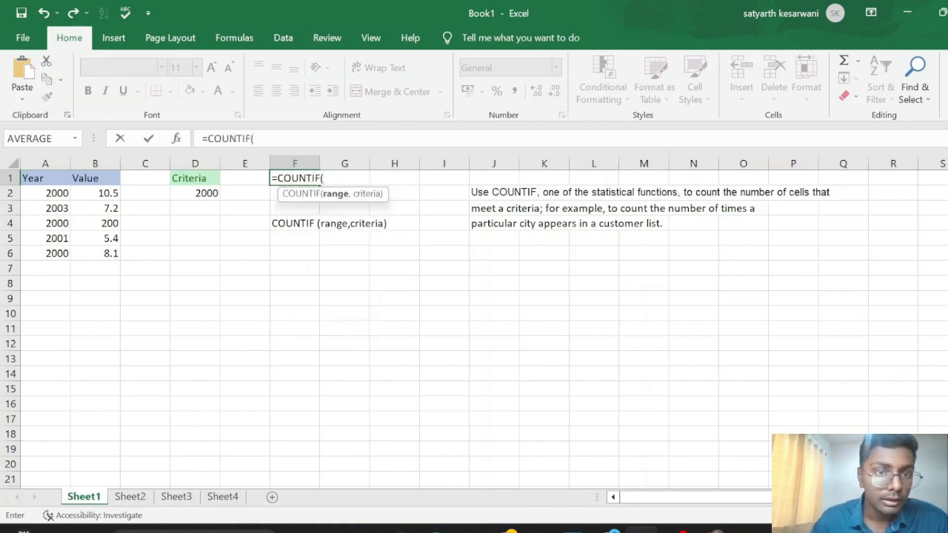
{"action": "left_click_drag", "start_coordinate": [56, 195], "coordinate": [55, 251]}
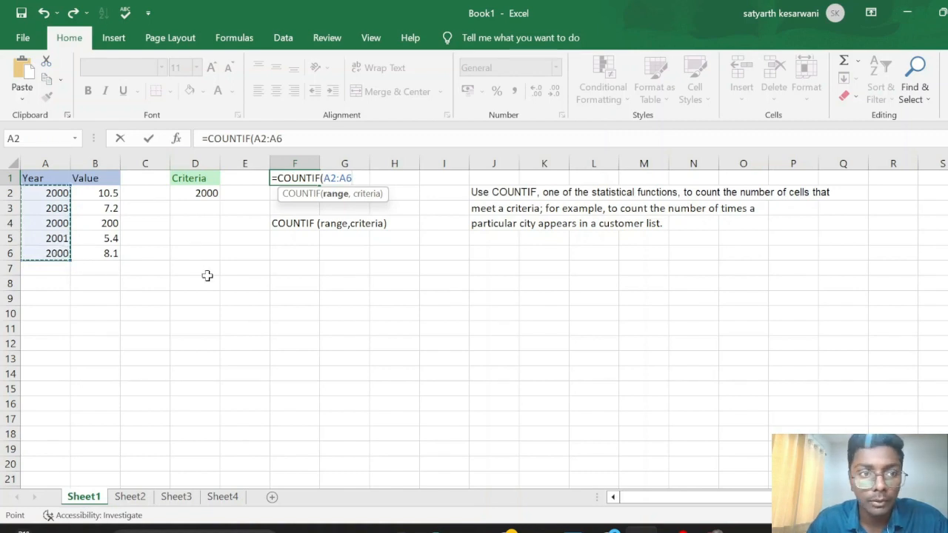
{"action": "type", "text": ","}
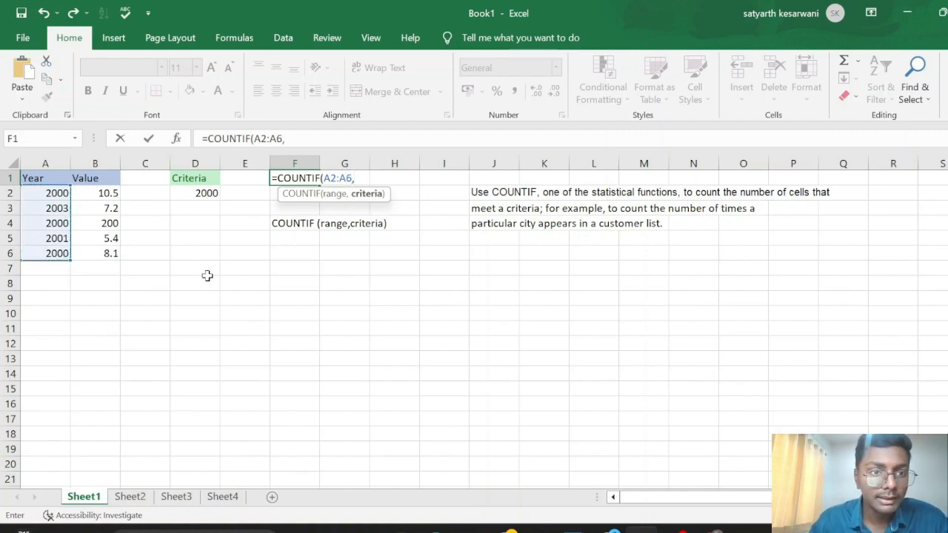
{"action": "left_click", "coordinate": [208, 194]}
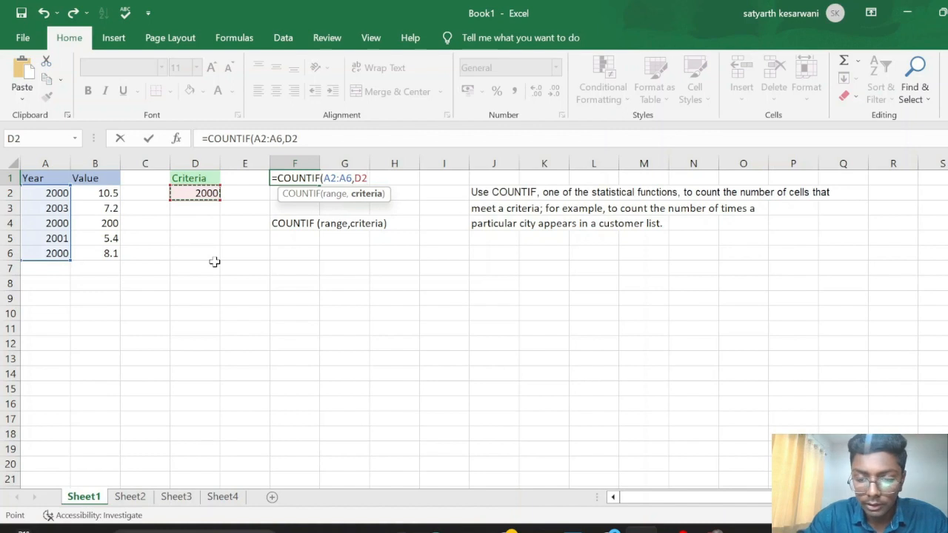
{"action": "type", "text": ")"}
{"action": "key", "text": "Return"}
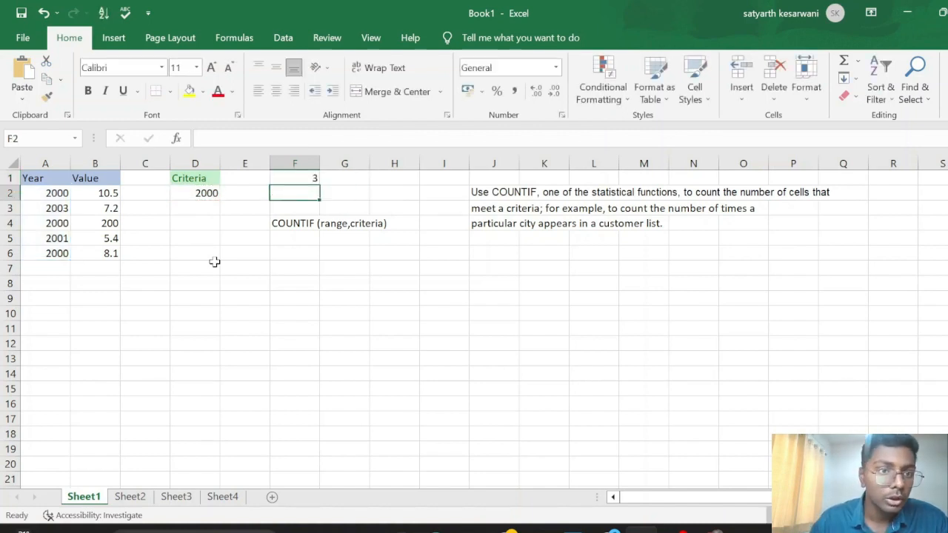
Step: Review the COUNTIF formula in F1 and check it against the matching years in A2, A4 and A6
{"action": "left_click", "coordinate": [311, 178]}
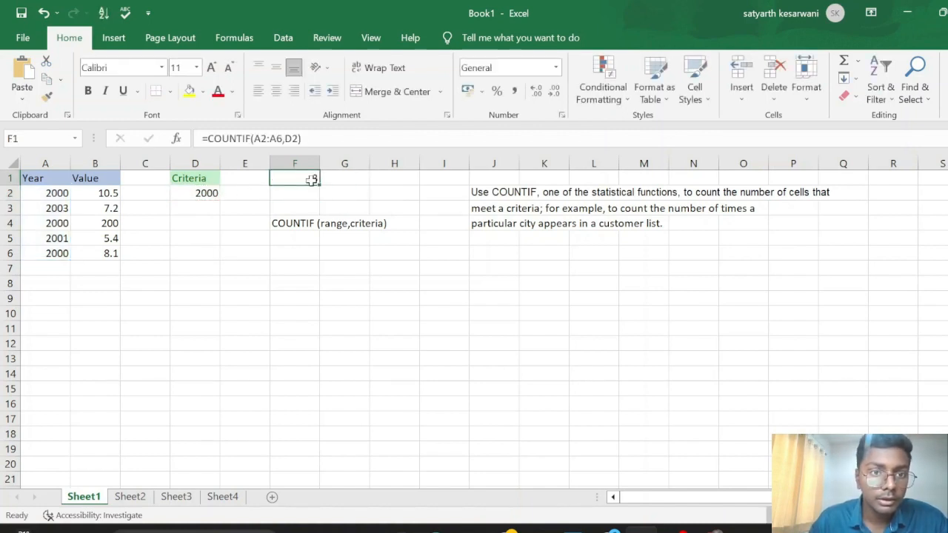
{"action": "left_click", "coordinate": [56, 194]}
{"action": "left_click", "coordinate": [52, 222]}
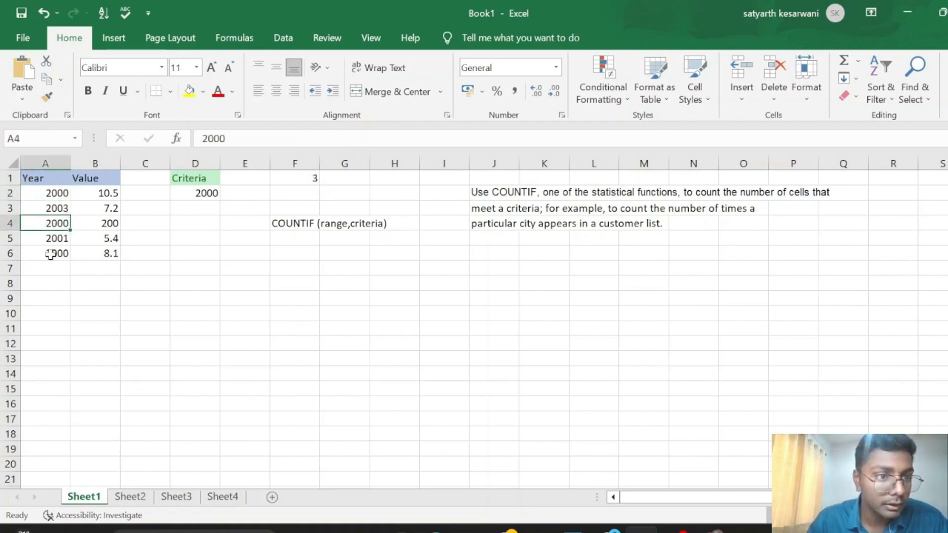
{"action": "left_click", "coordinate": [51, 254]}
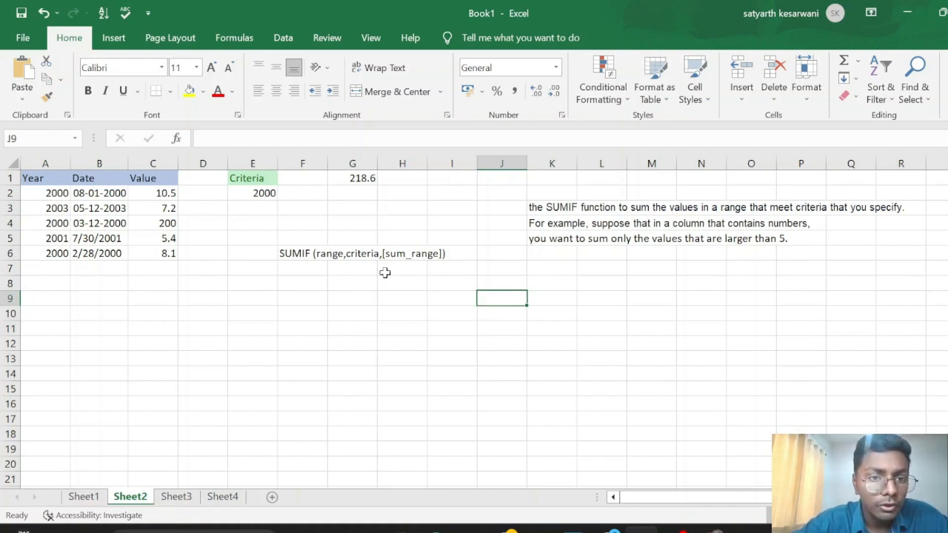
Step: On Sheet2, examine the SUMIF syntax note and the Year, Date and Value table
{"action": "left_click", "coordinate": [286, 255]}
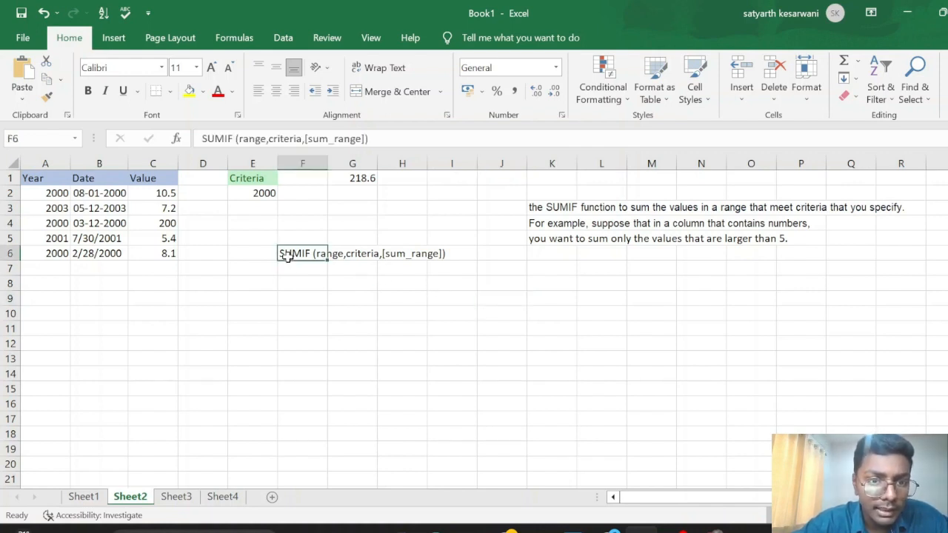
{"action": "left_click", "coordinate": [322, 301]}
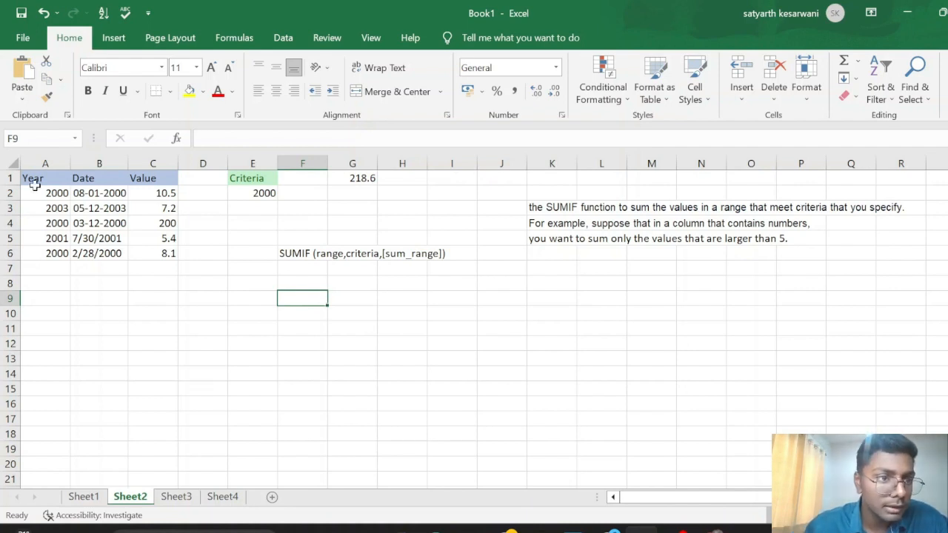
{"action": "left_click_drag", "start_coordinate": [31, 181], "coordinate": [153, 253]}
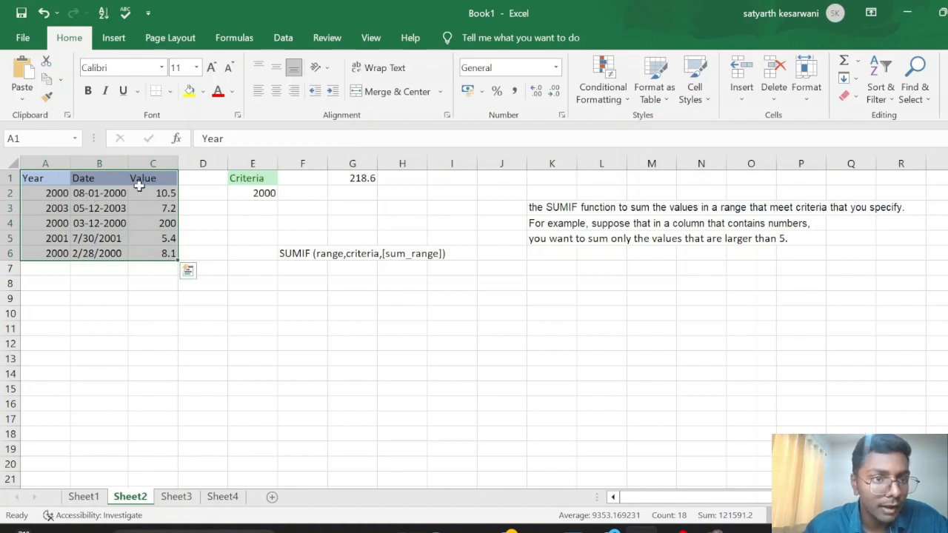
{"action": "left_click", "coordinate": [134, 273]}
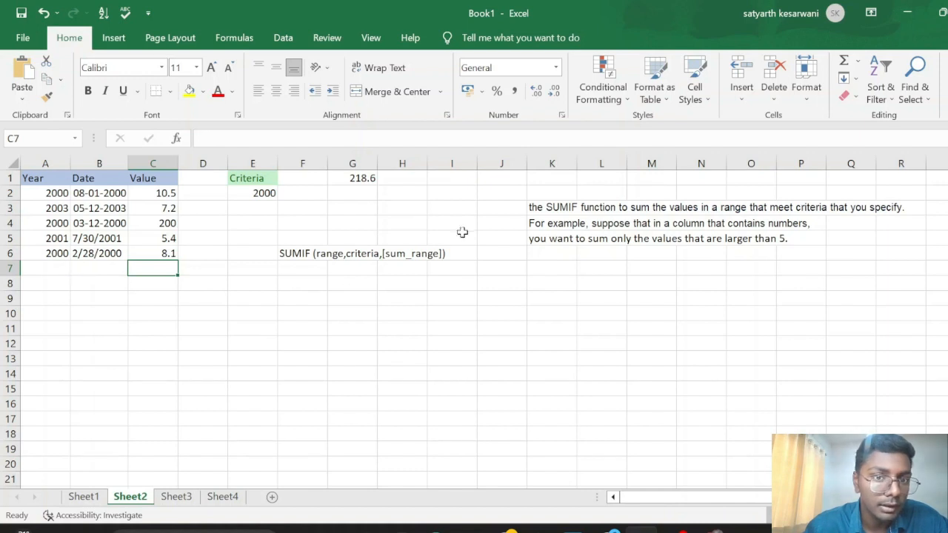
Step: Clear the existing SUMIF formula from cell G1
{"action": "left_click", "coordinate": [370, 181]}
{"action": "double_click", "coordinate": [370, 182]}
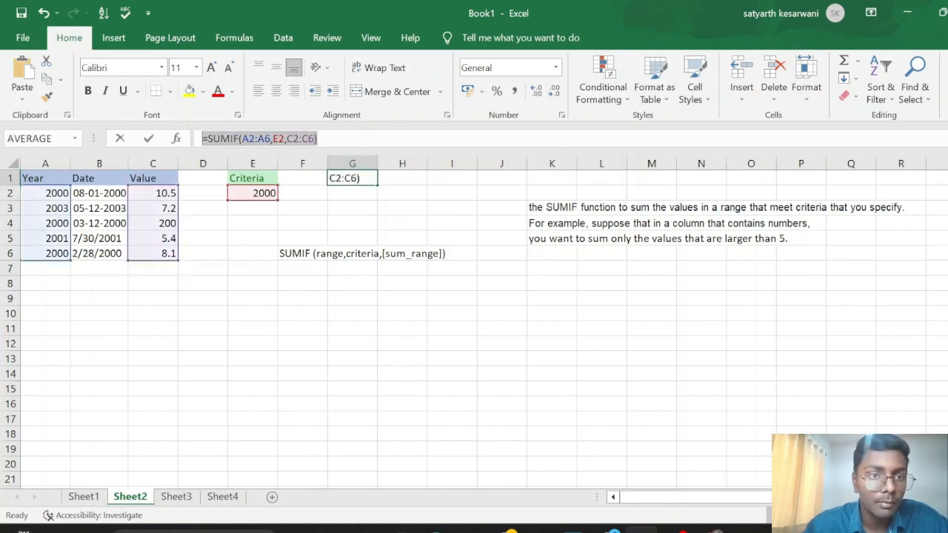
{"action": "key", "text": "BackSpace"}
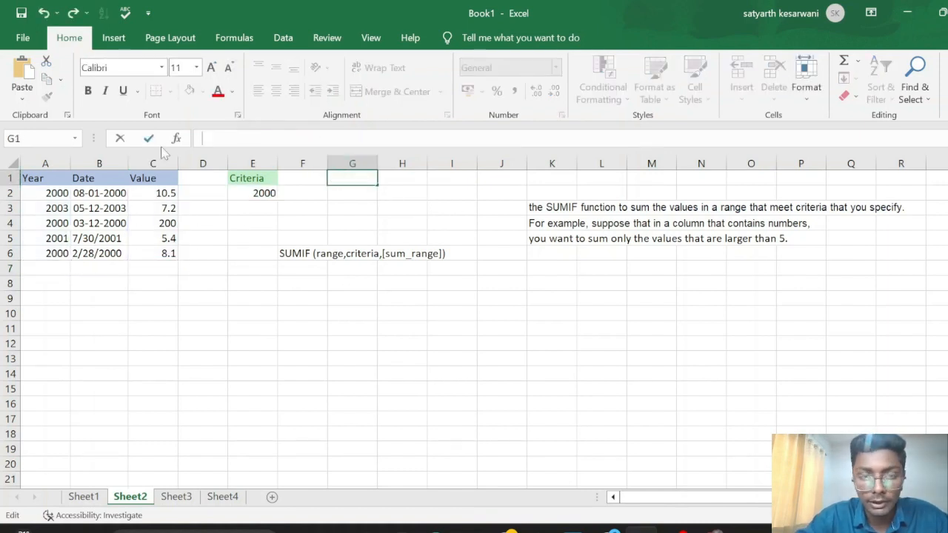
Step: Enter =SUMIF(A2:A6,E2,C2:C6) in cell G1 to total the values for the criteria year
{"action": "type", "text": "=SUMIF"}
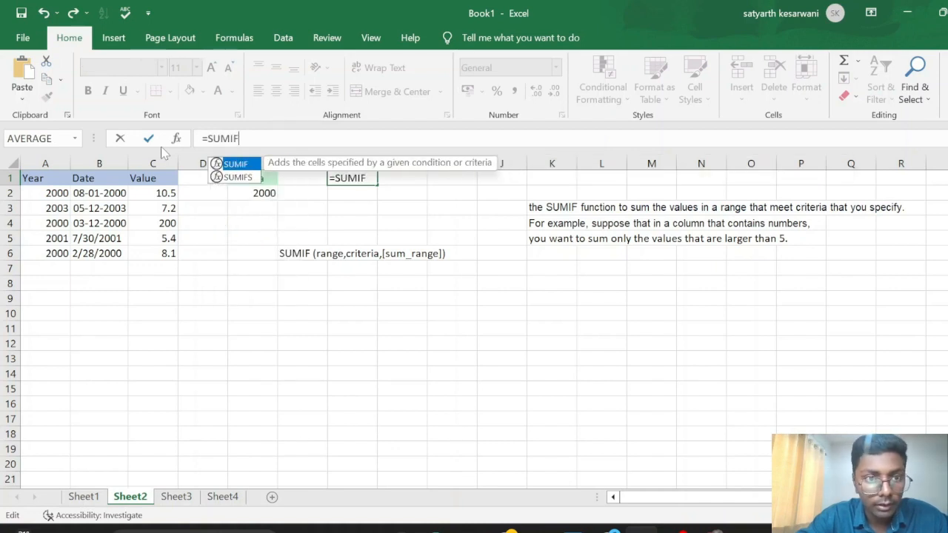
{"action": "type", "text": "("}
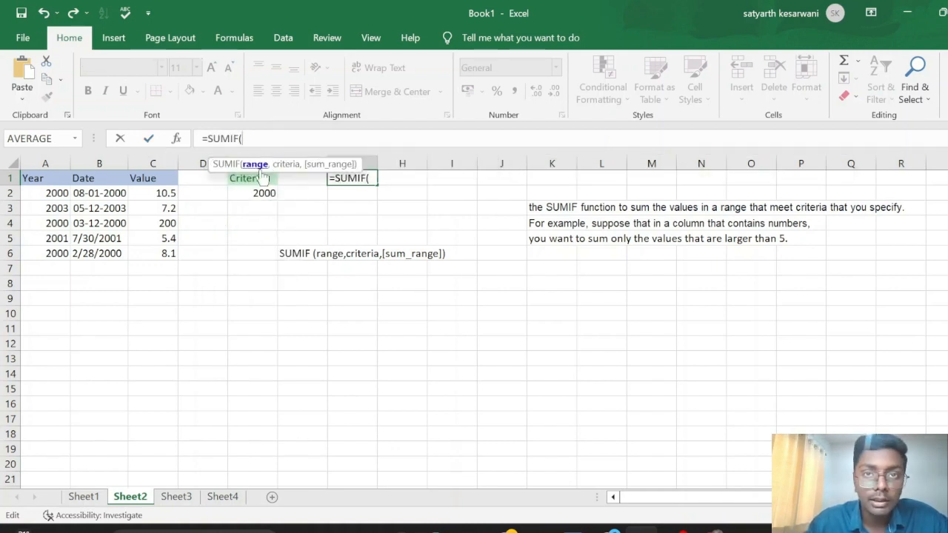
{"action": "left_click", "coordinate": [57, 194]}
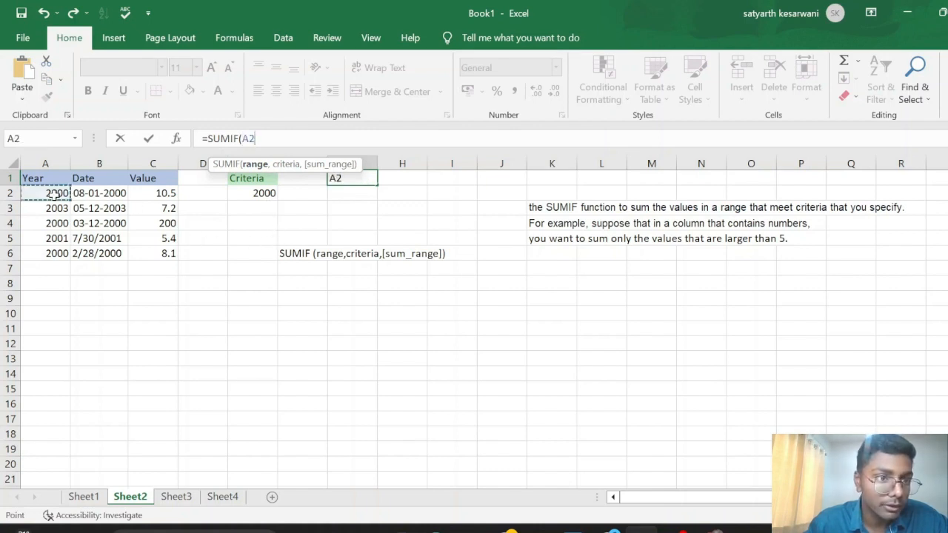
{"action": "left_click_drag", "start_coordinate": [57, 194], "coordinate": [53, 252]}
{"action": "type", "text": ","}
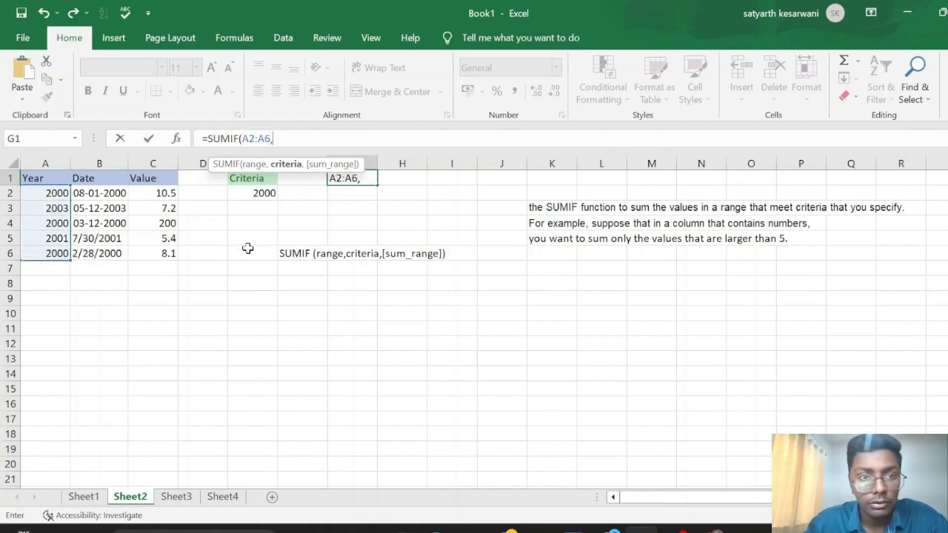
{"action": "left_click", "coordinate": [253, 192]}
{"action": "type", "text": ","}
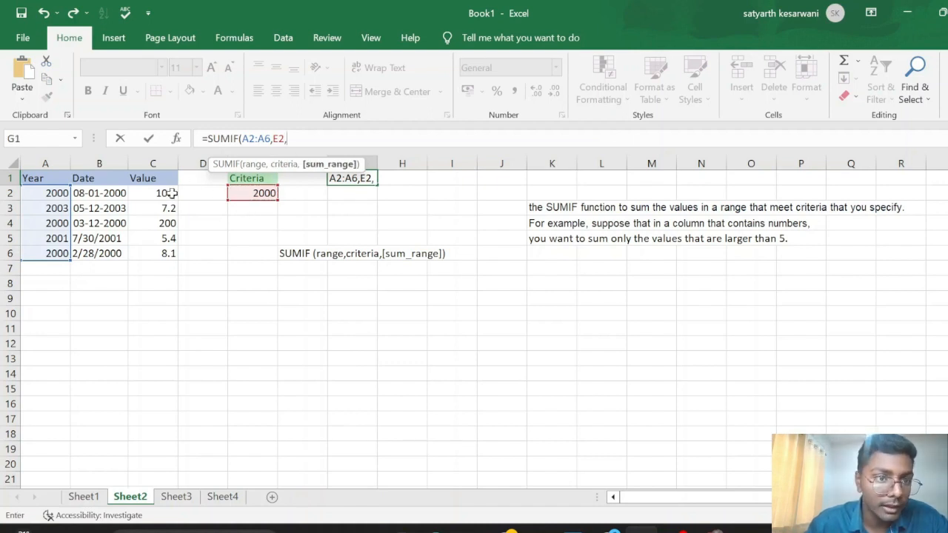
{"action": "left_click_drag", "start_coordinate": [169, 192], "coordinate": [168, 248]}
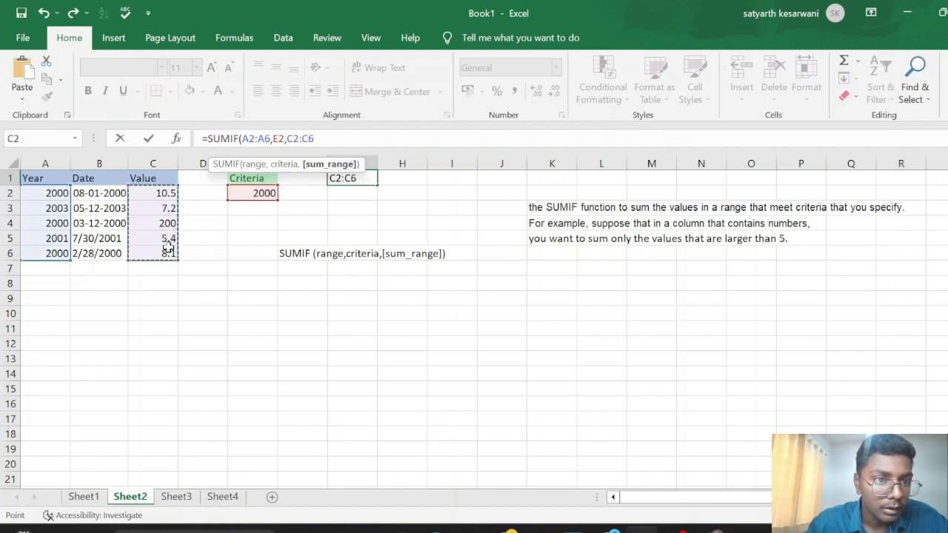
{"action": "type", "text": ")"}
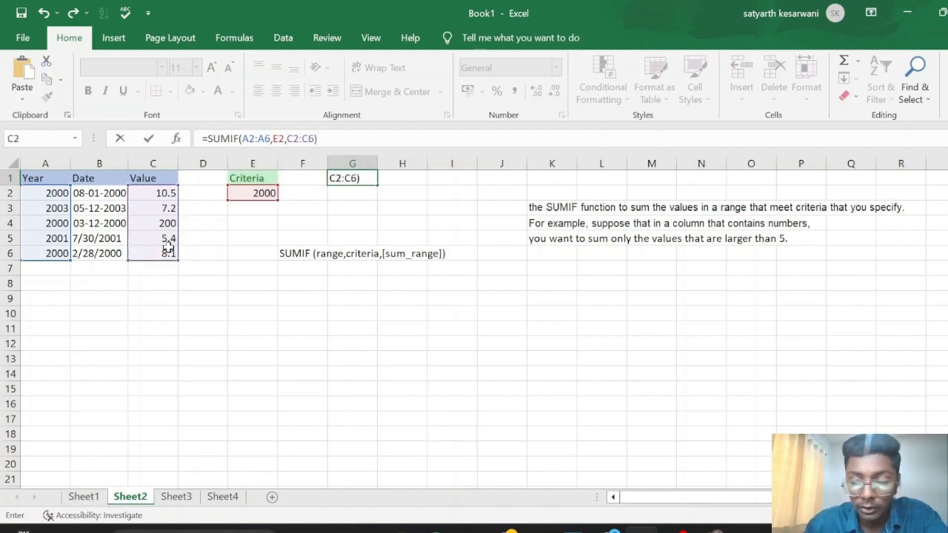
{"action": "key", "text": "Return"}
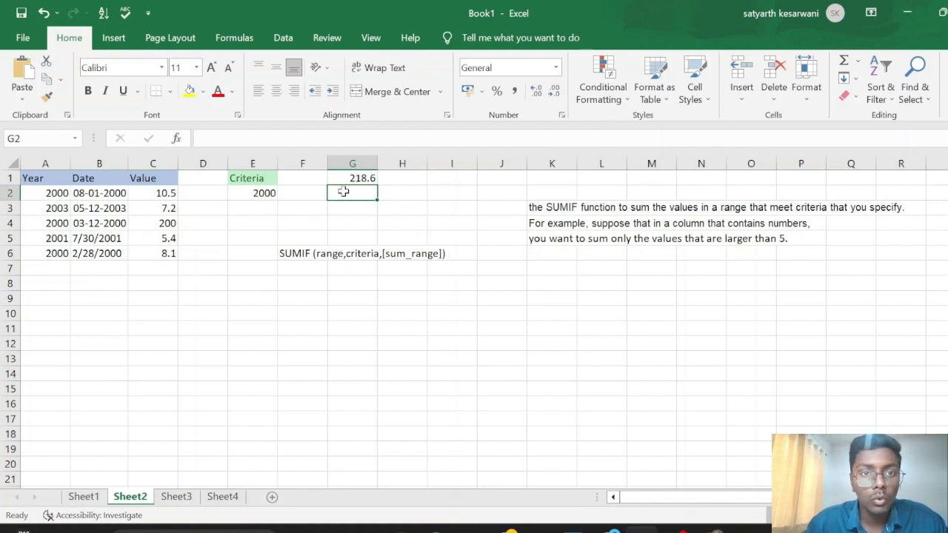
Step: Pick out the year 2000 entries in A2, A4 and A6 to check which rows the SUMIF formula adds
{"action": "left_click", "coordinate": [42, 194], "text": "ctrl"}
{"action": "left_click", "coordinate": [43, 221], "text": "ctrl"}
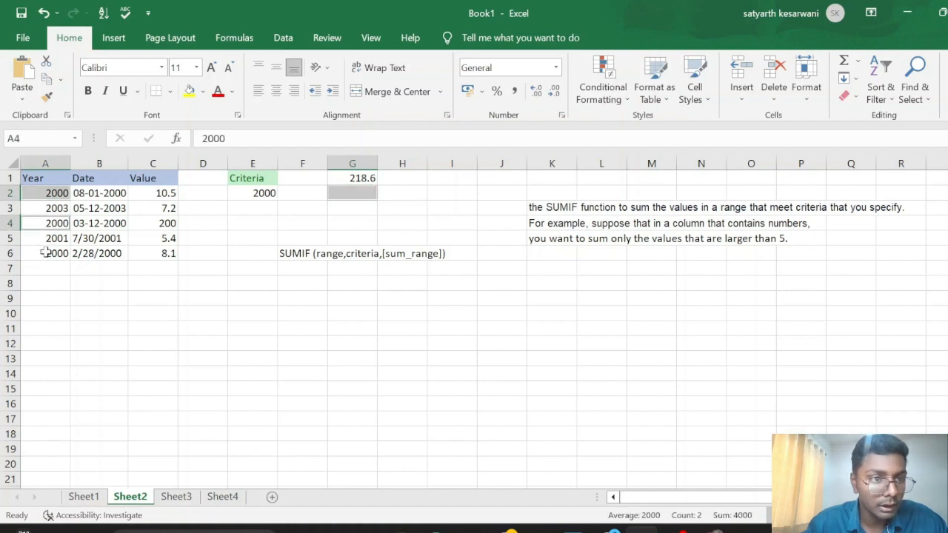
{"action": "left_click", "coordinate": [44, 252], "text": "ctrl"}
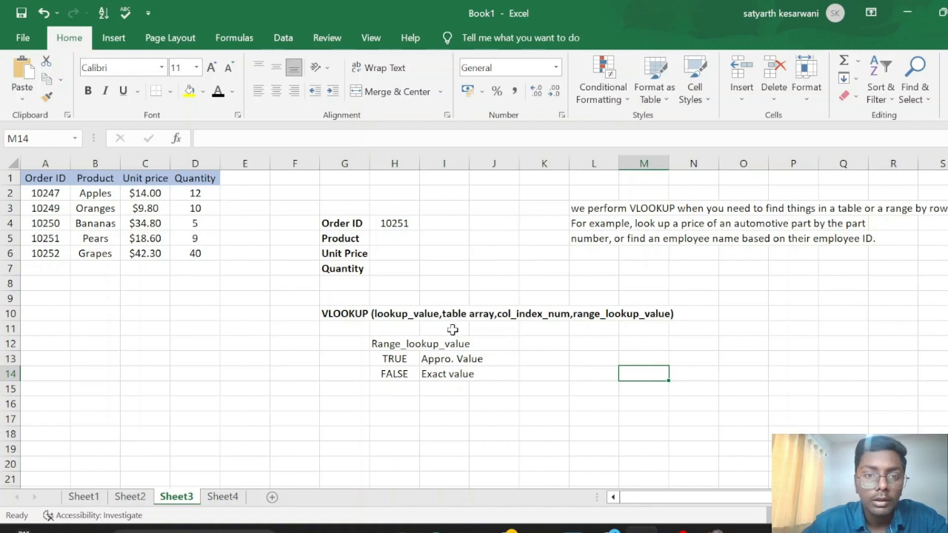
Step: On Sheet3, examine the TRUE and FALSE range lookup options and the order table's columns and matching Order ID
{"action": "left_click", "coordinate": [400, 361]}
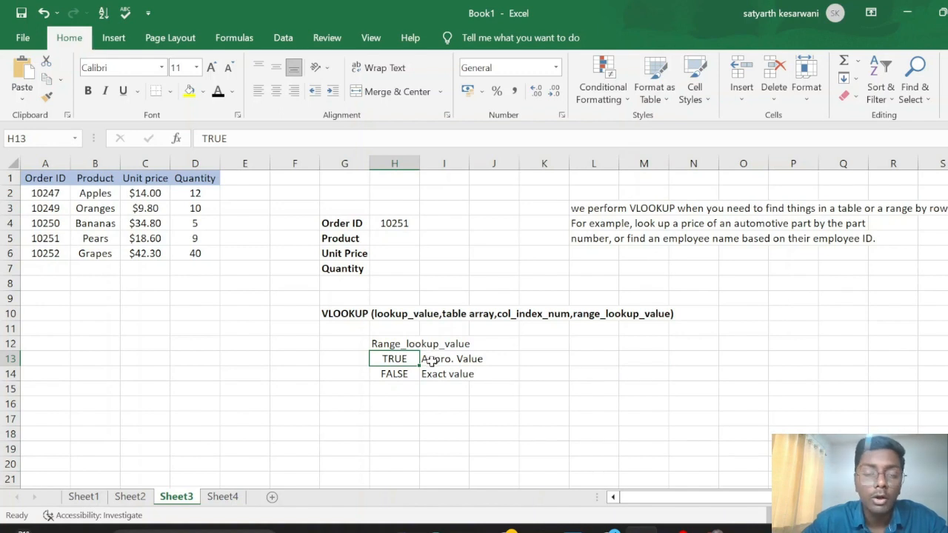
{"action": "left_click", "coordinate": [406, 374]}
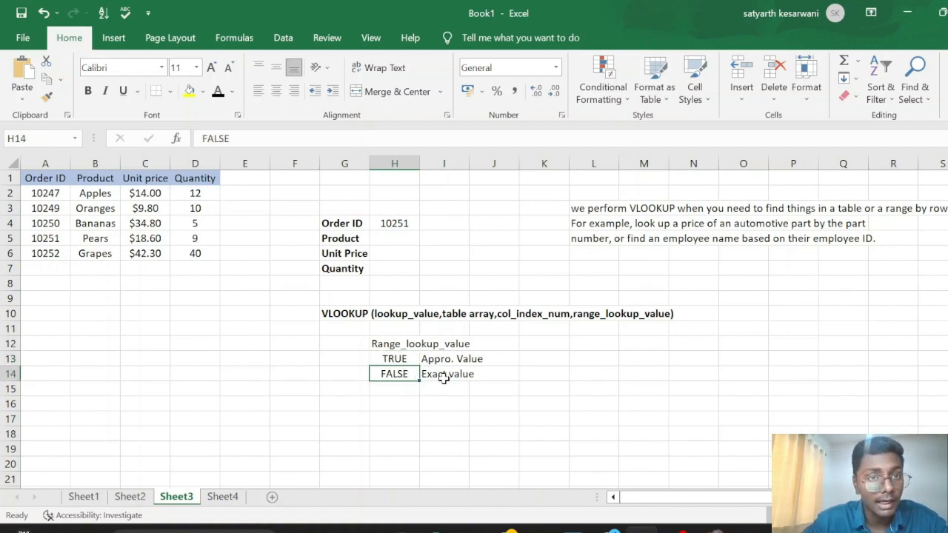
{"action": "left_click", "coordinate": [267, 294]}
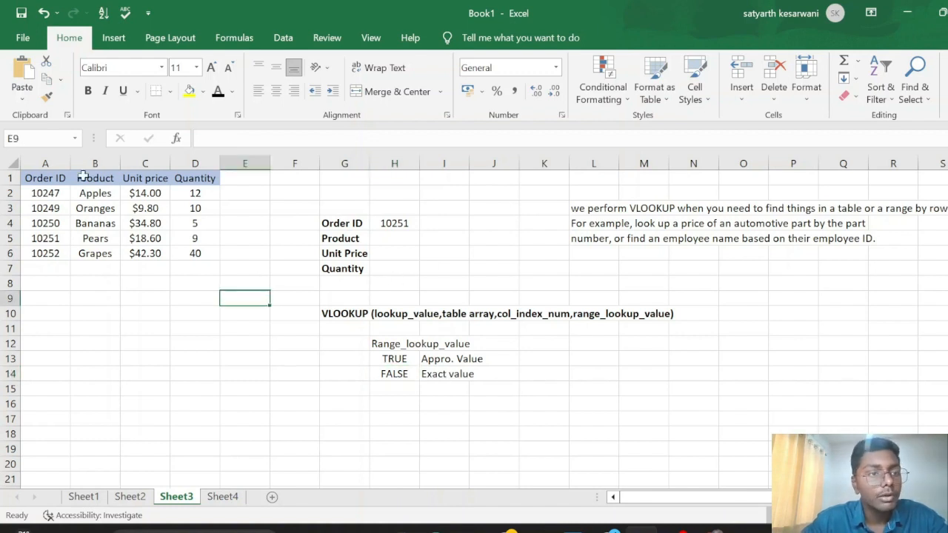
{"action": "left_click_drag", "start_coordinate": [36, 176], "coordinate": [195, 255]}
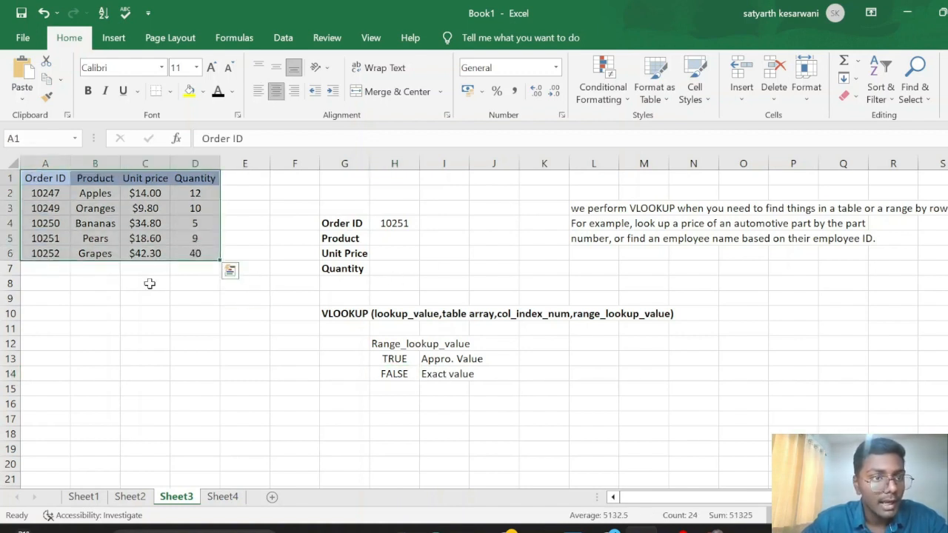
{"action": "left_click", "coordinate": [95, 178]}
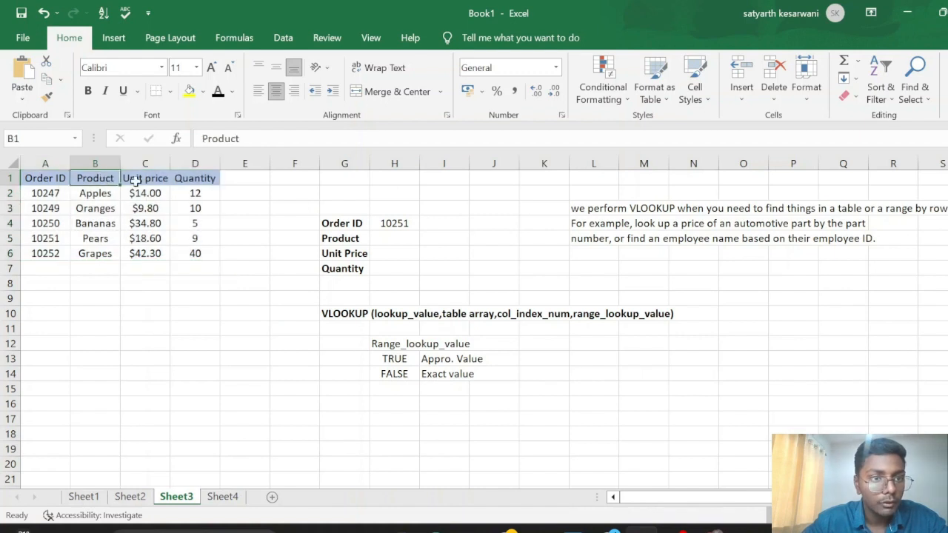
{"action": "left_click_drag", "start_coordinate": [137, 178], "coordinate": [208, 183]}
{"action": "left_click", "coordinate": [101, 331]}
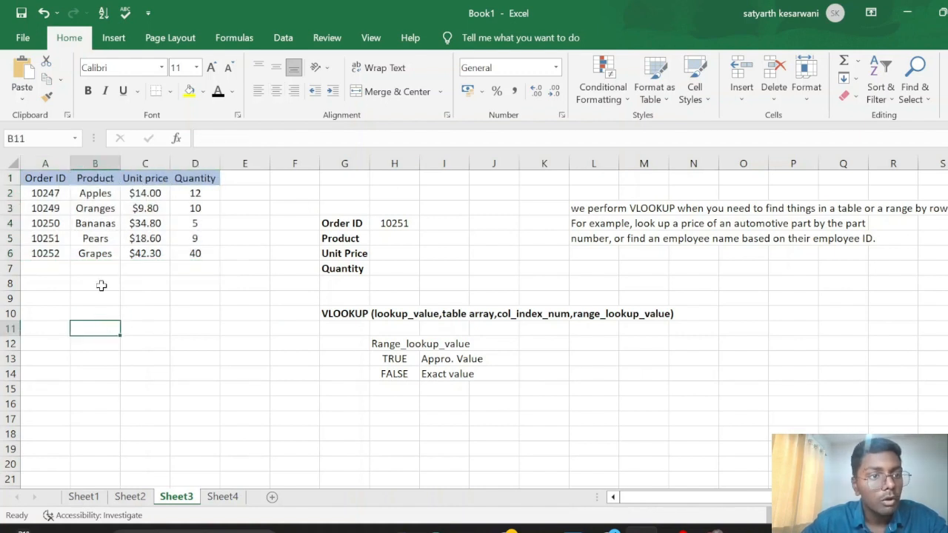
{"action": "left_click", "coordinate": [54, 240]}
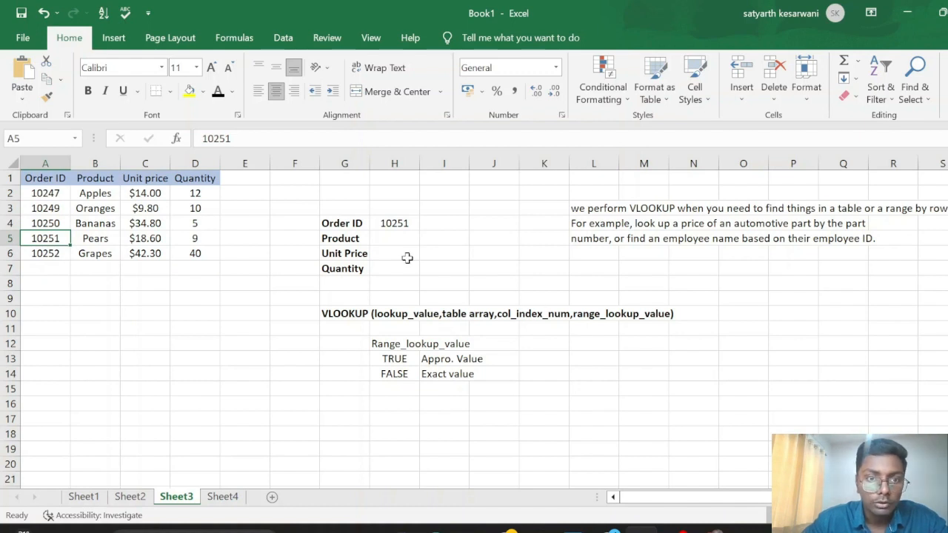
Step: Start a VLOOKUP formula in cell H5 with H4 as the lookup value and A2:D6 as the table array
{"action": "left_click", "coordinate": [379, 238]}
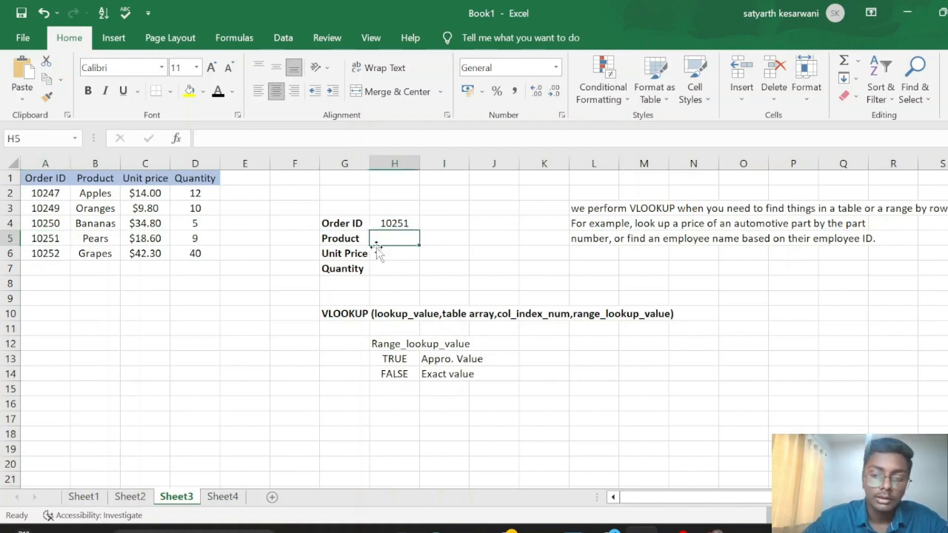
{"action": "type", "text": "=V"}
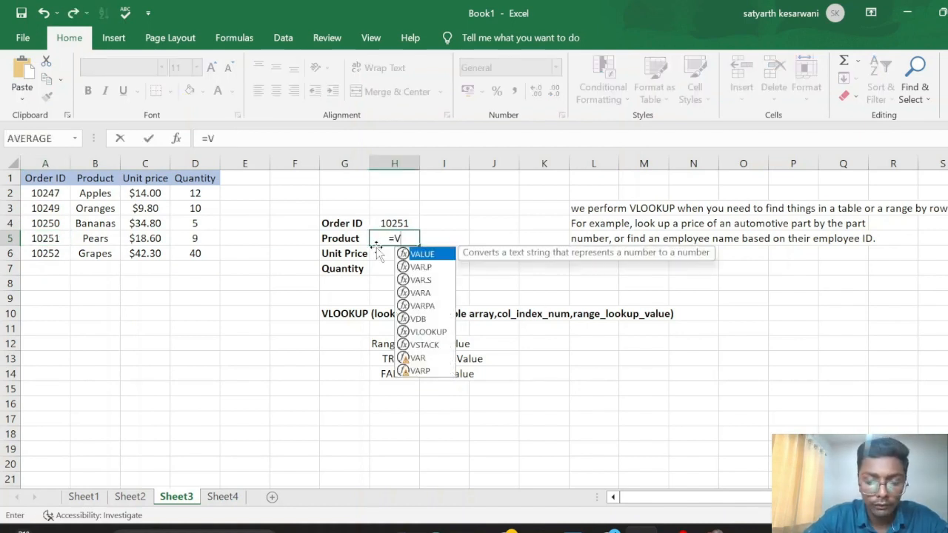
{"action": "type", "text": "OO"}
{"action": "key", "text": "BackSpace"}
{"action": "key", "text": "BackSpace"}
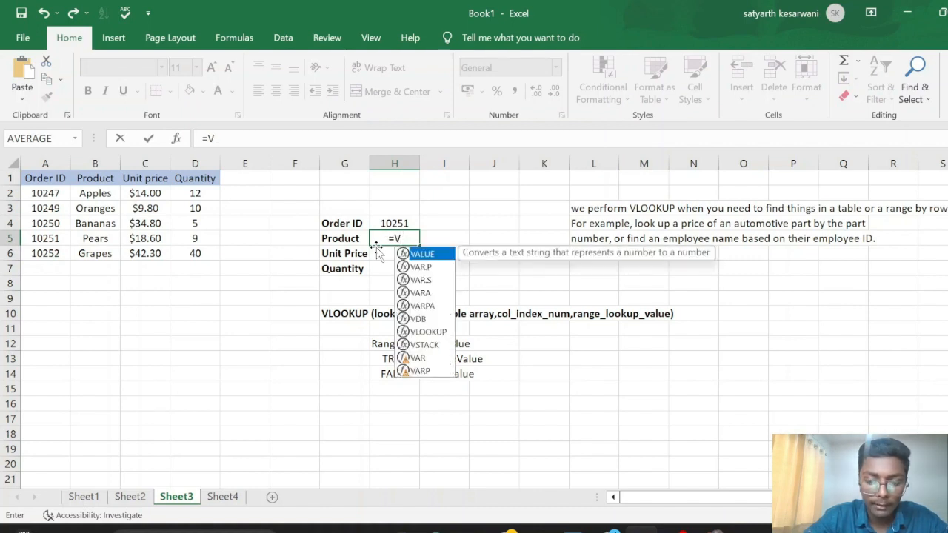
{"action": "type", "text": "LOOKU"}
{"action": "key", "text": "Tab"}
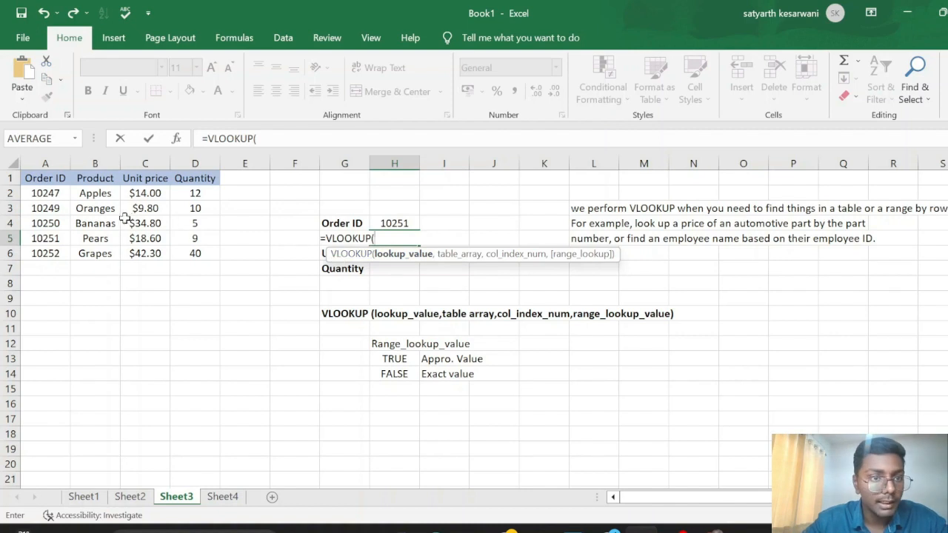
{"action": "left_click", "coordinate": [398, 223]}
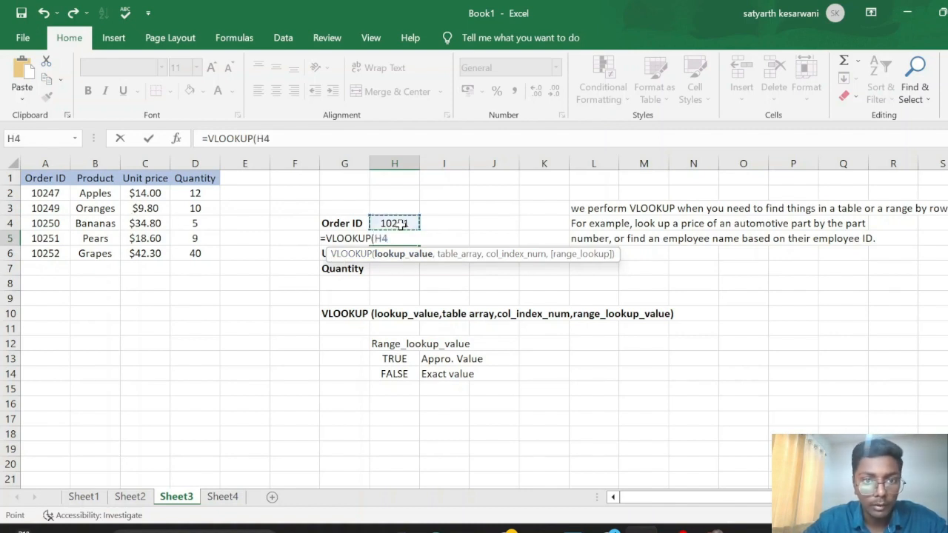
{"action": "type", "text": ","}
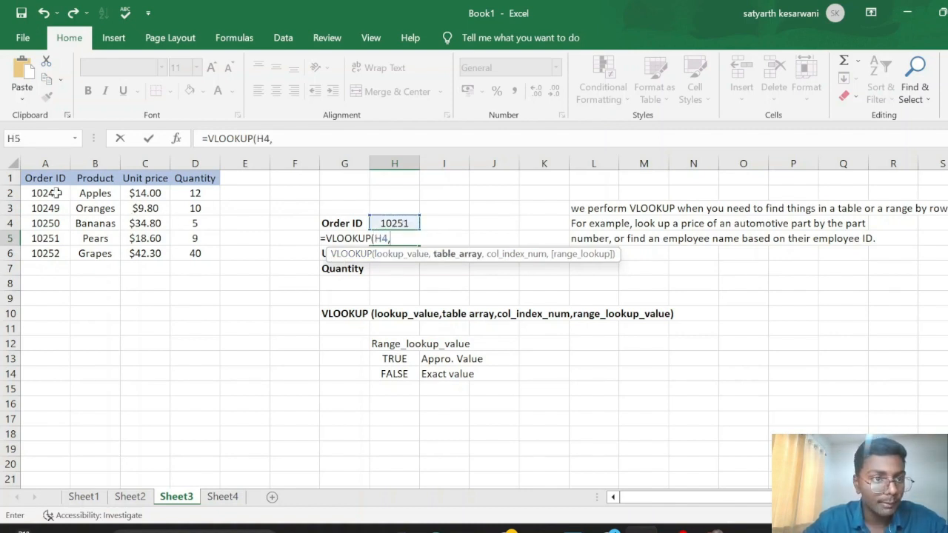
{"action": "left_click_drag", "start_coordinate": [56, 192], "coordinate": [197, 261]}
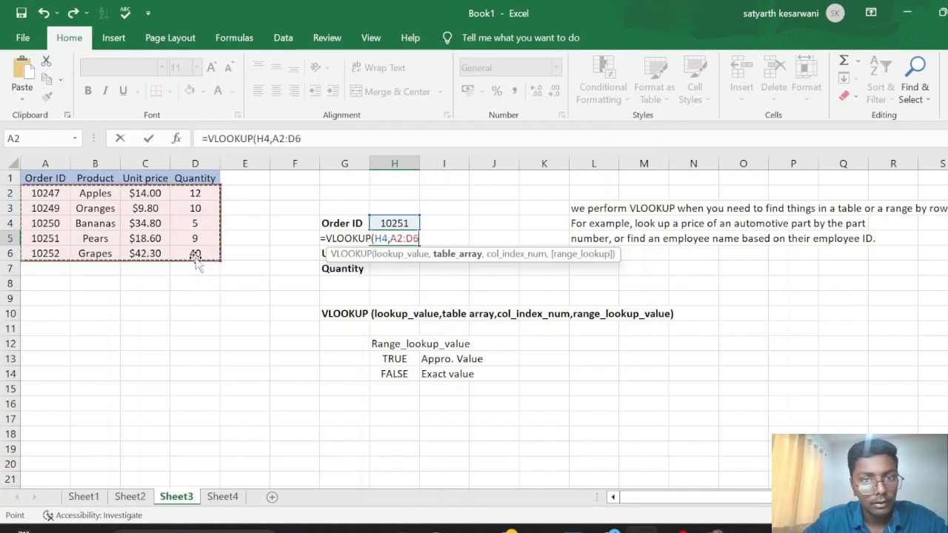
{"action": "type", "text": ","}
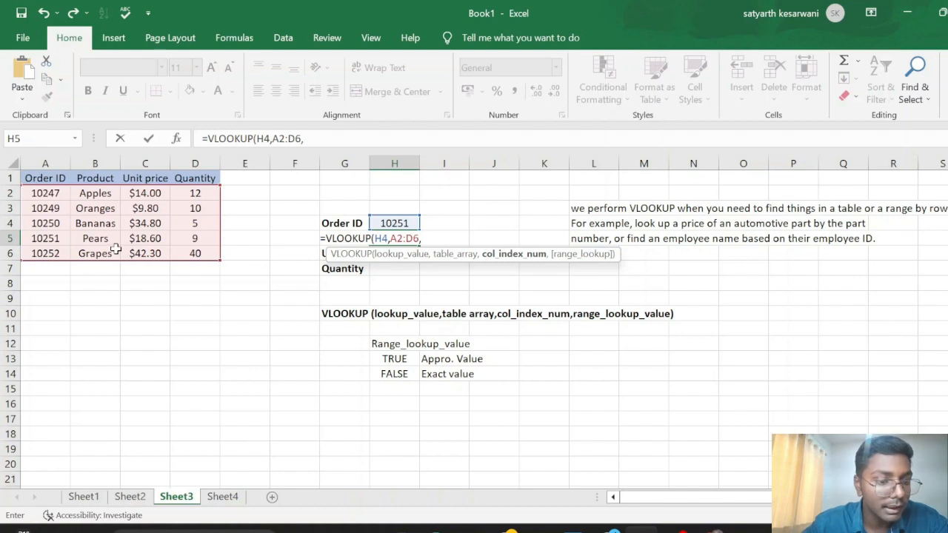
Step: Complete the Product formula in H5 with column index 2 and the FALSE exact match option
{"action": "type", "text": "2,"}
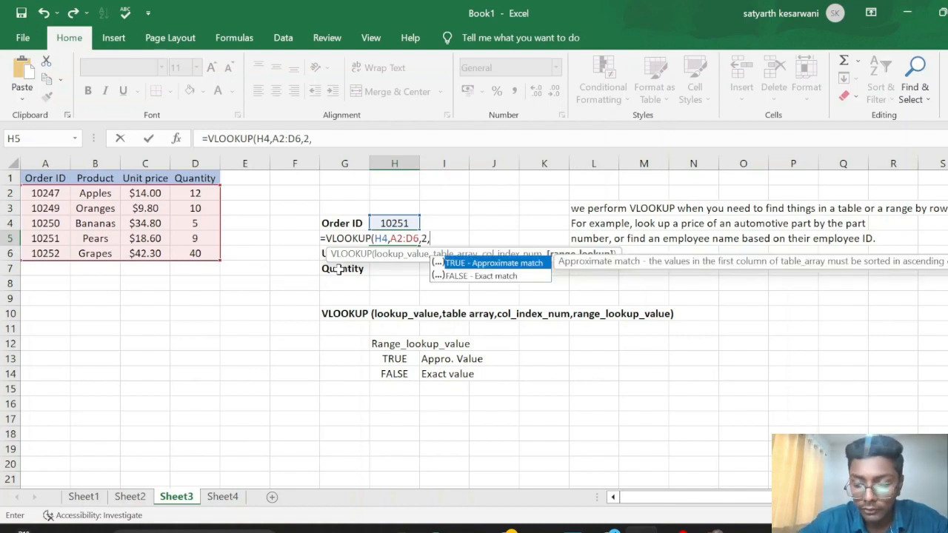
{"action": "key", "text": "Down"}
{"action": "key", "text": "Tab"}
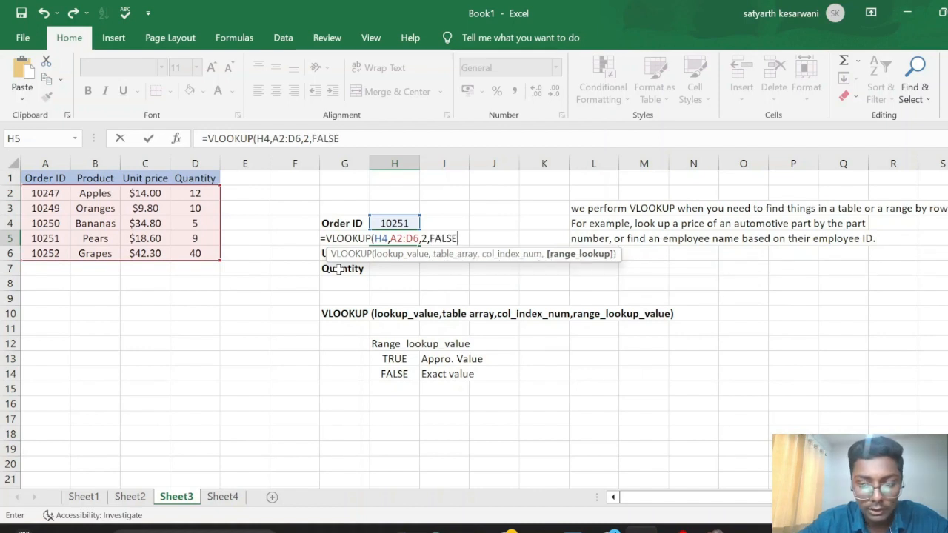
{"action": "type", "text": ")"}
{"action": "key", "text": "Return"}
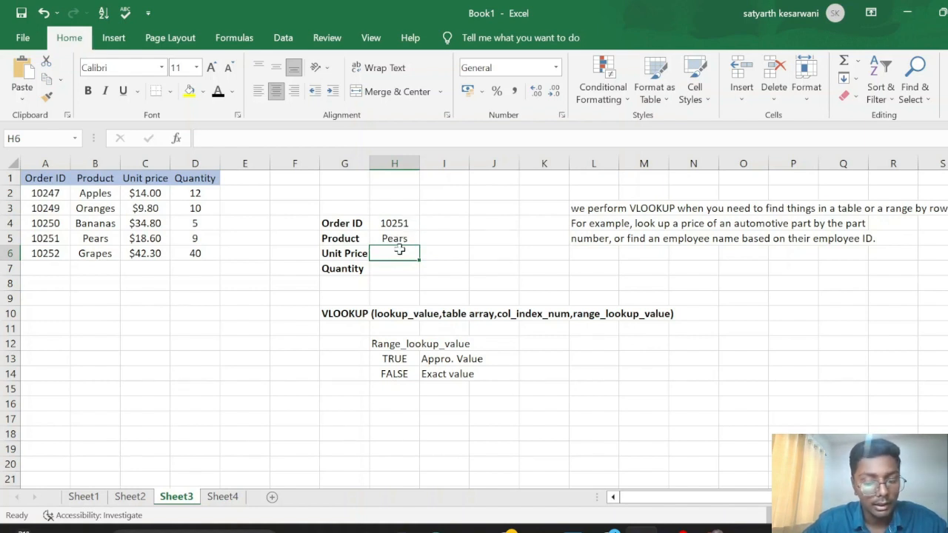
Step: Enter =VLOOKUP(H4,A2:D6,3,FALSE) in cell H6 to look up the unit price, reusing the Product formula
{"action": "type", "text": "=VLOOKUP(H4,A2:D6,2,FALSE)"}
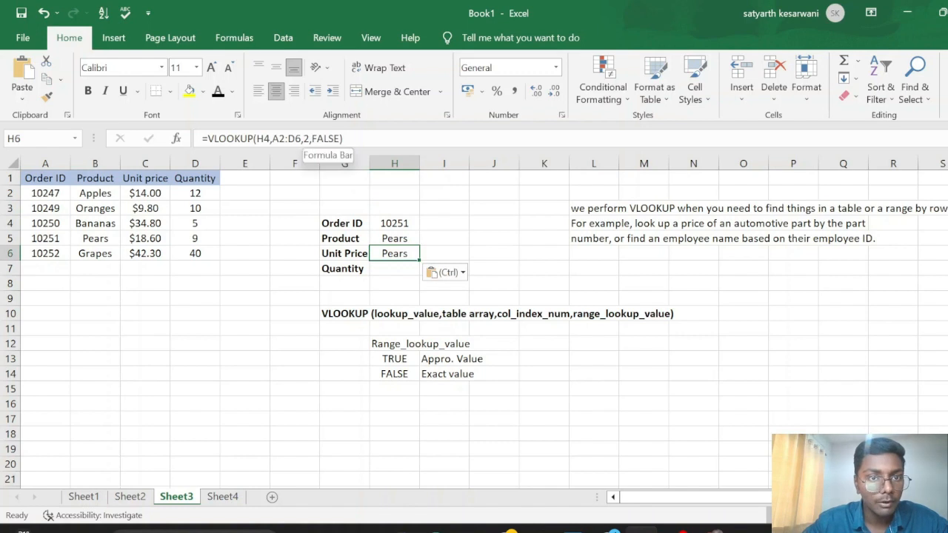
{"action": "left_click", "coordinate": [311, 138]}
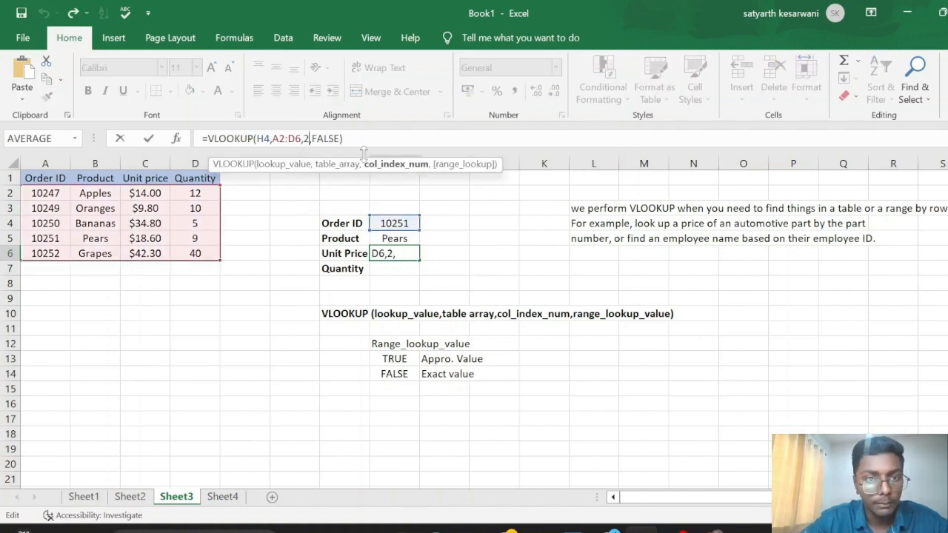
{"action": "key", "text": "BackSpace"}
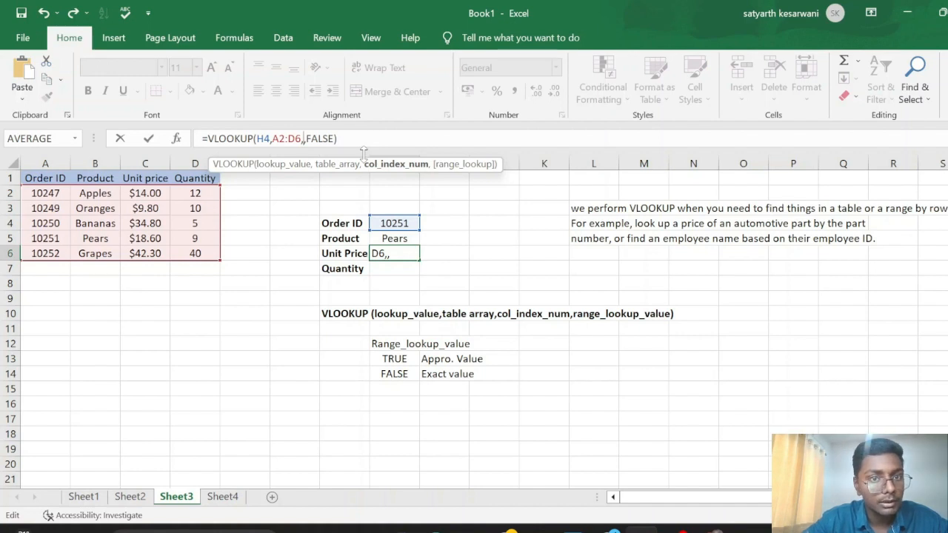
{"action": "type", "text": "3"}
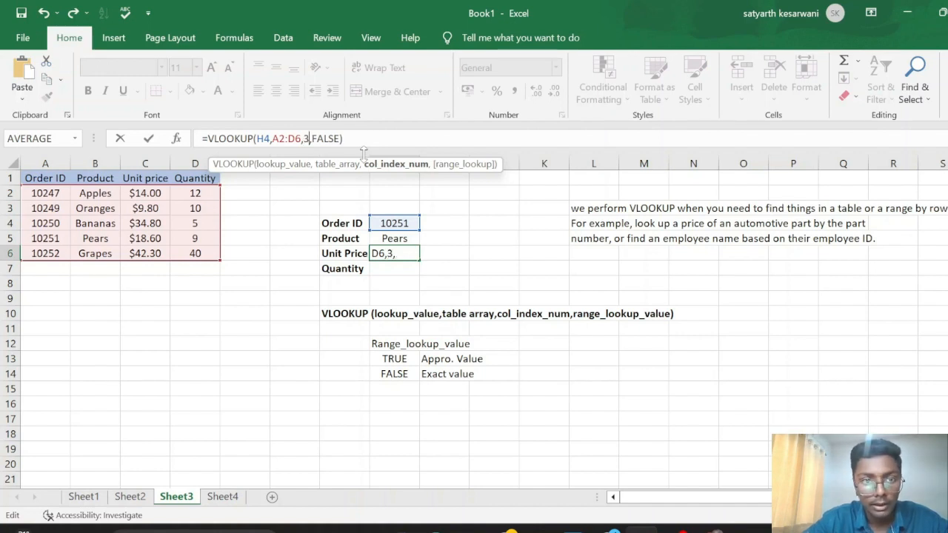
{"action": "key", "text": "Return"}
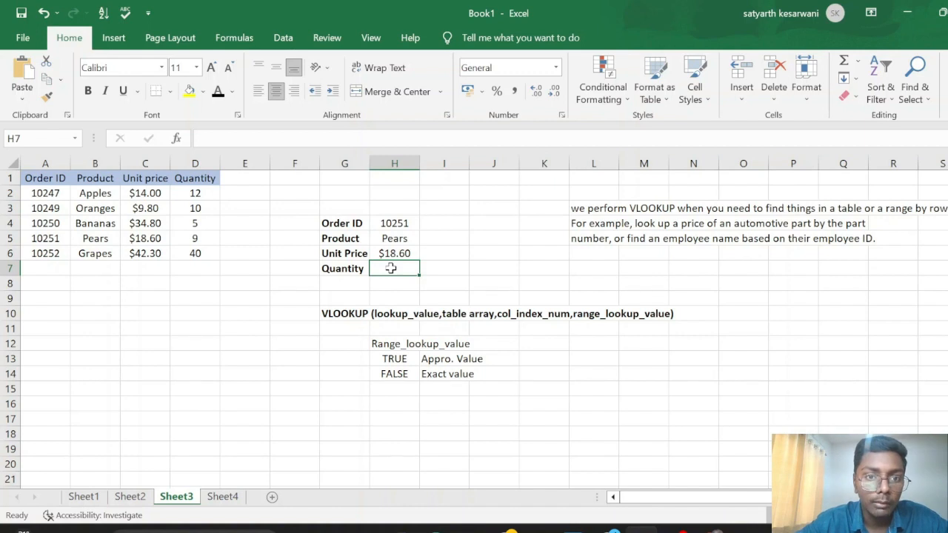
Step: Enter =VLOOKUP(H4,A2:D6,4,FALSE) in cell H7 to look up the quantity, reusing the Product formula
{"action": "type", "text": "=VLOOKUP(H4,A2:D6,2,FALSE)"}
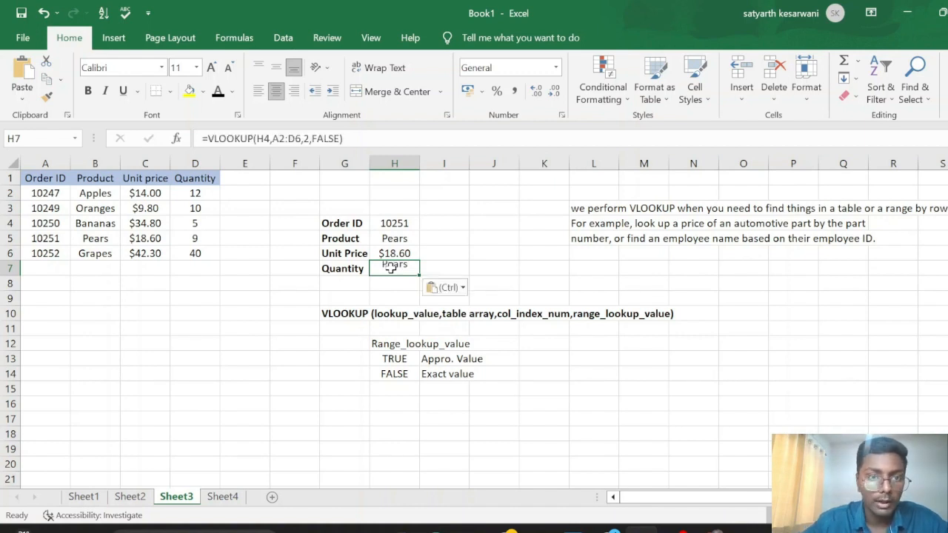
{"action": "left_click", "coordinate": [310, 139]}
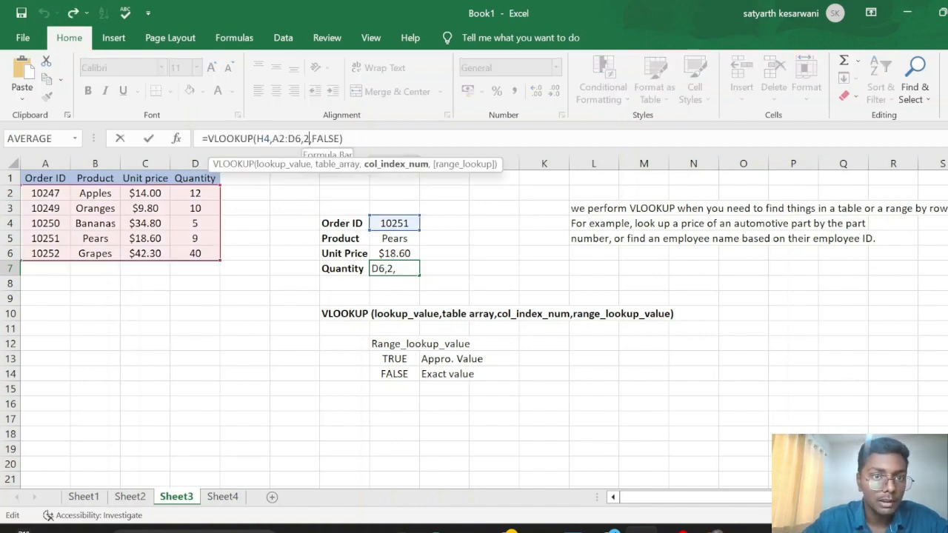
{"action": "key", "text": "BackSpace"}
{"action": "type", "text": "4"}
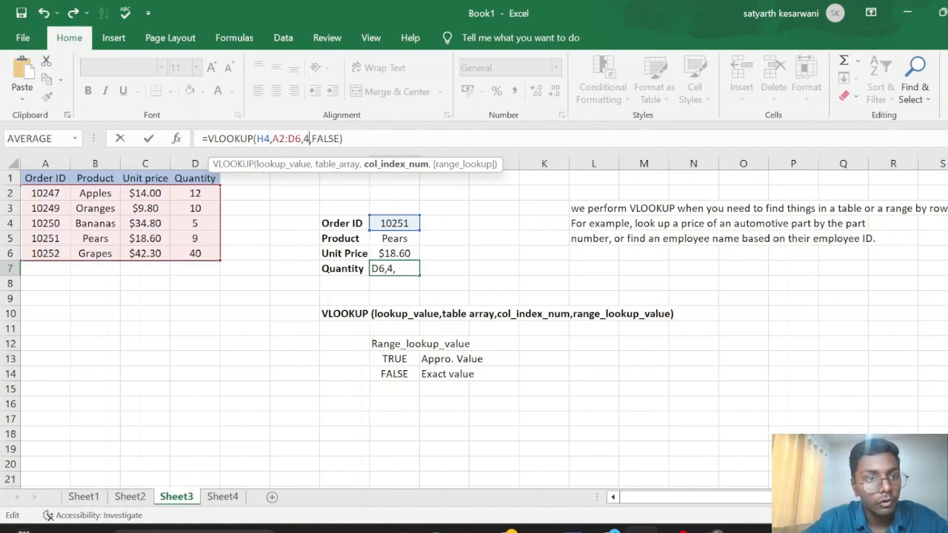
{"action": "key", "text": "Return"}
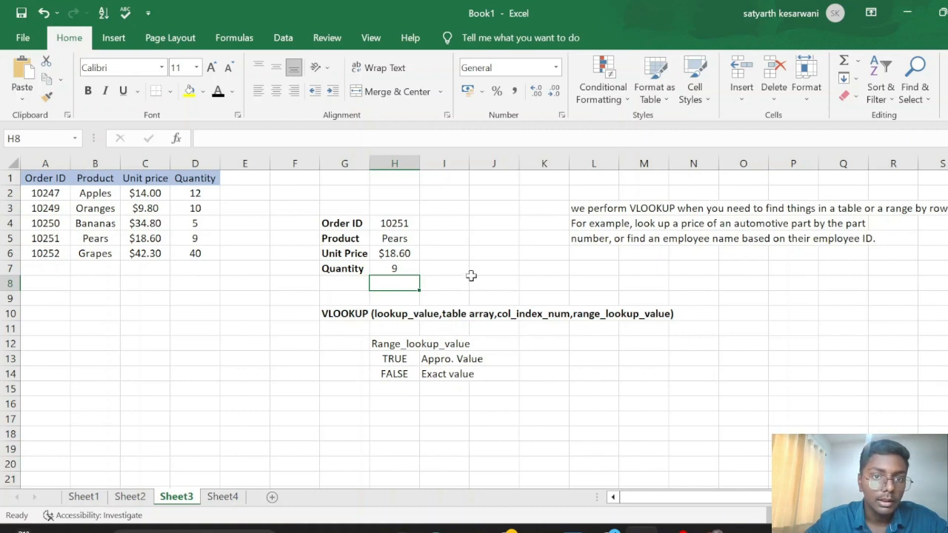
Step: Replace the Order ID in cell H4 with the one from the Apples row of the table
{"action": "left_click", "coordinate": [389, 224]}
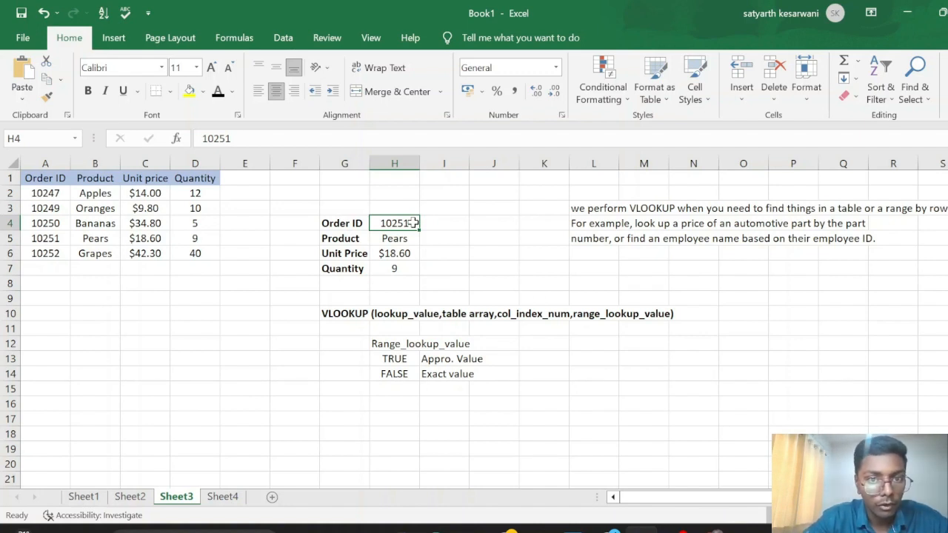
{"action": "key", "text": "BackSpace"}
{"action": "type", "text": "10"}
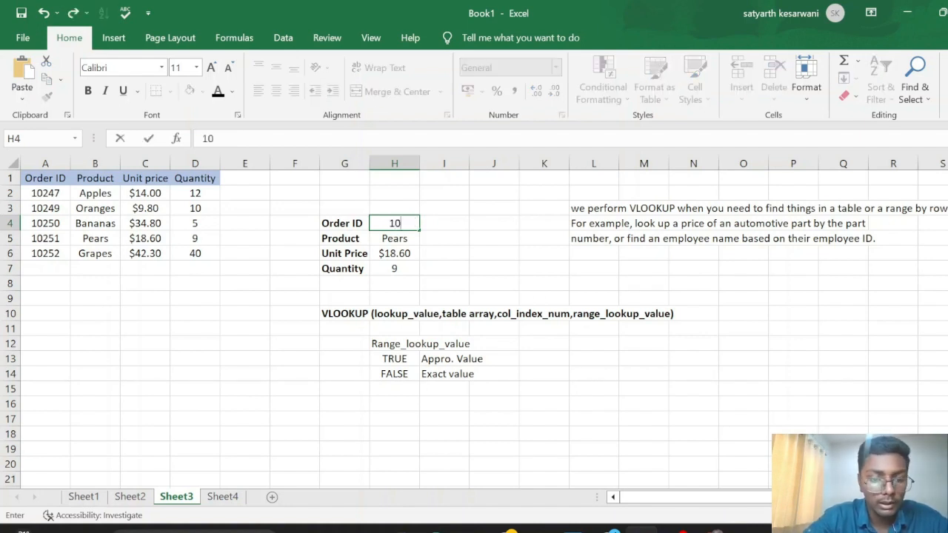
{"action": "type", "text": "247"}
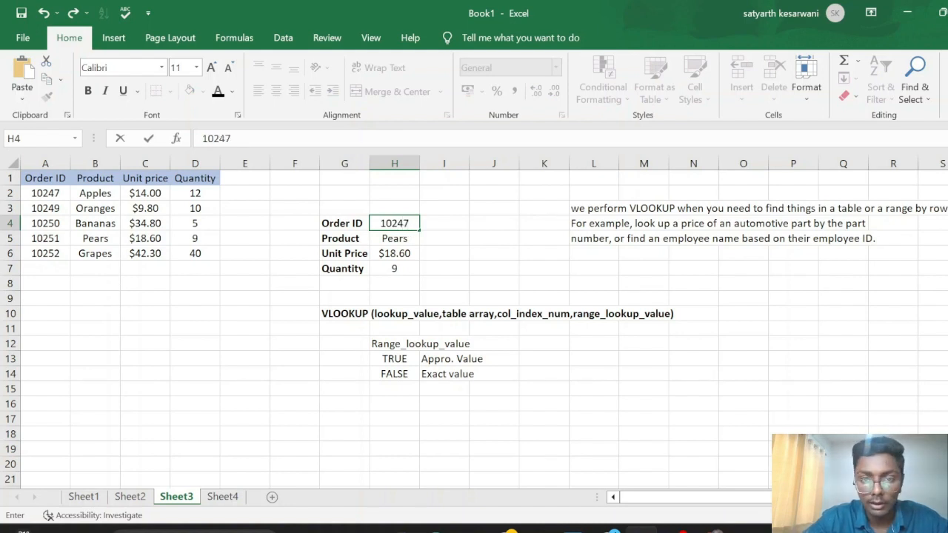
{"action": "key", "text": "Return"}
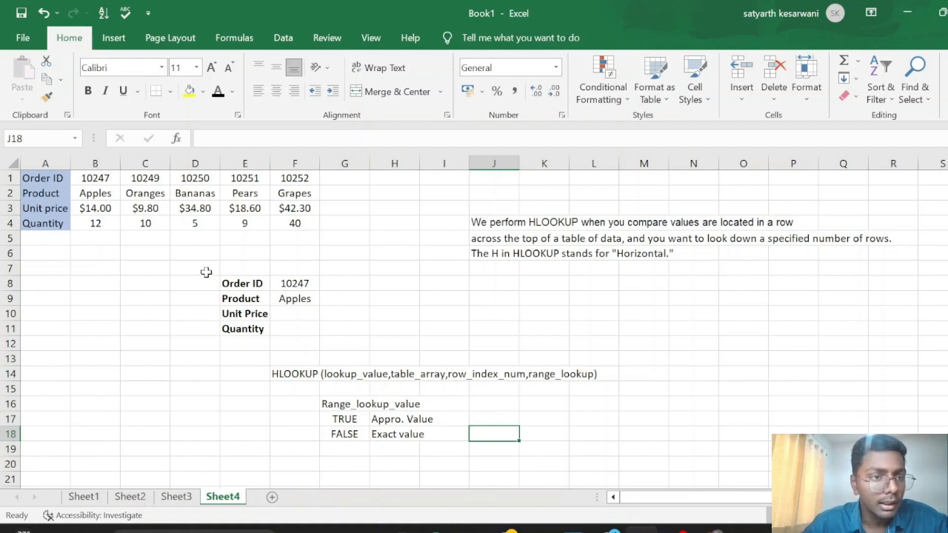
Step: On Sheet4, review the horizontal order table A1:F4 and clear the existing Product result from cell F9
{"action": "left_click_drag", "start_coordinate": [32, 179], "coordinate": [272, 223]}
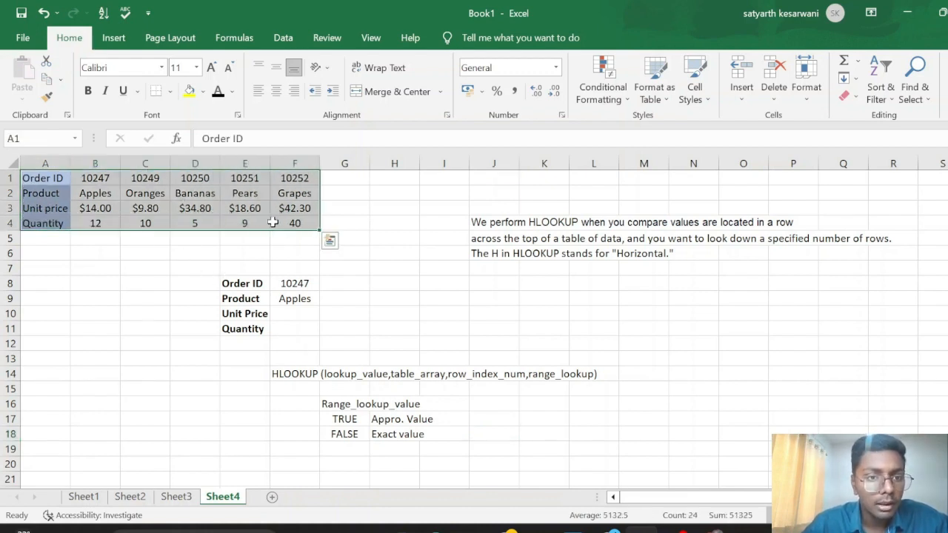
{"action": "left_click", "coordinate": [289, 283]}
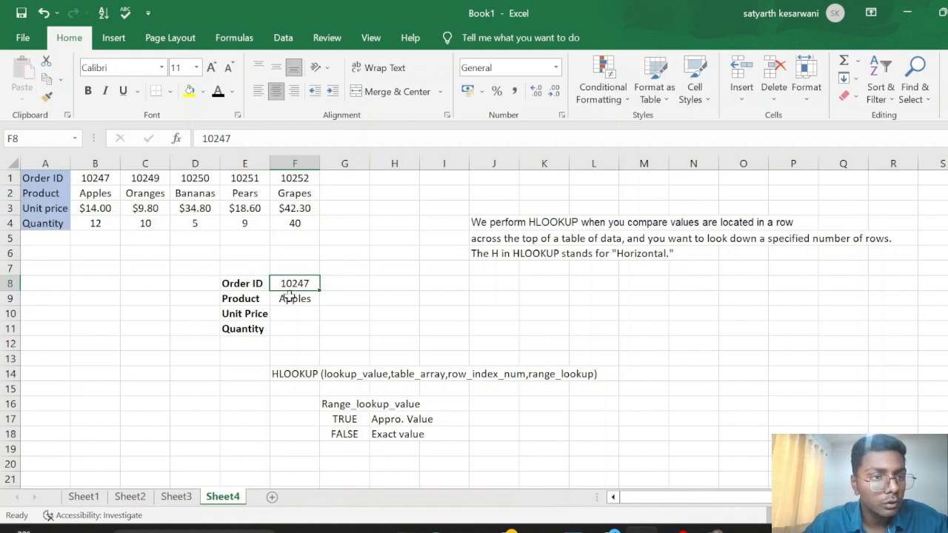
{"action": "left_click", "coordinate": [289, 304]}
{"action": "key", "text": "Delete"}
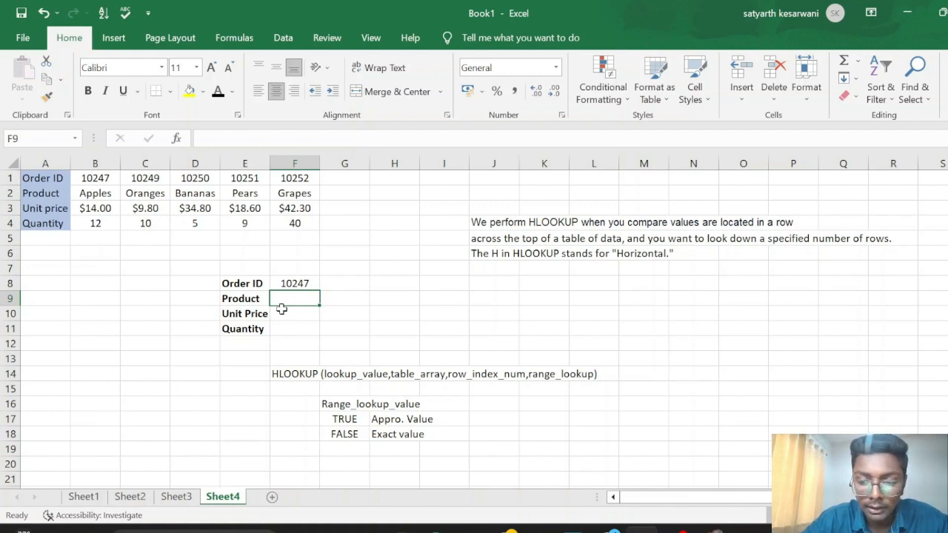
Step: Enter =HLOOKUP(F8,B1:F4,2,FALSE) in cell F9 to look up the product for the Order ID
{"action": "type", "text": "=HL"}
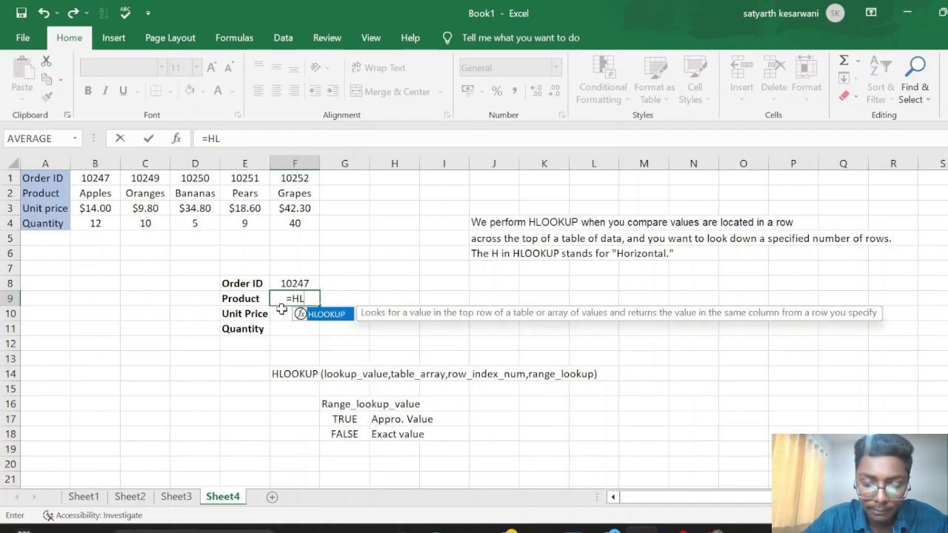
{"action": "type", "text": "OOKUP("}
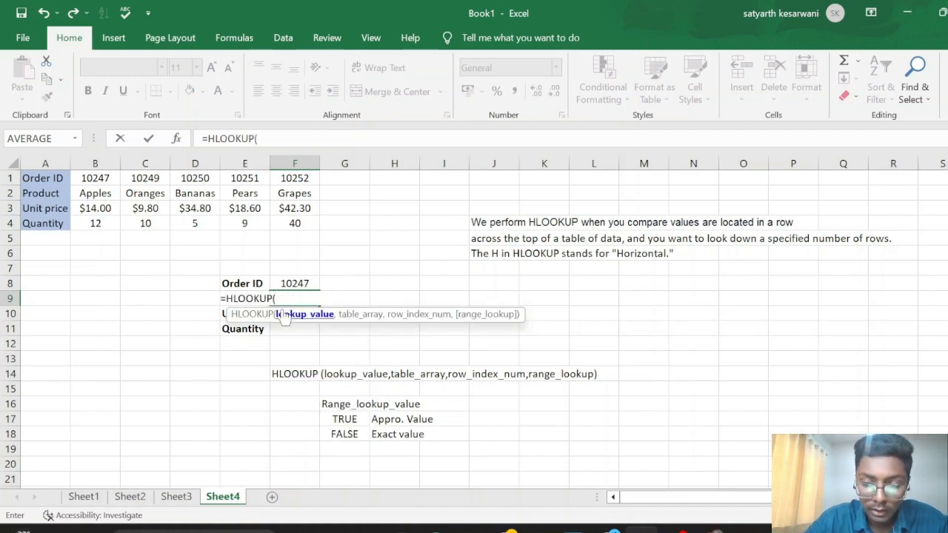
{"action": "type", "text": "("}
{"action": "key", "text": "BackSpace"}
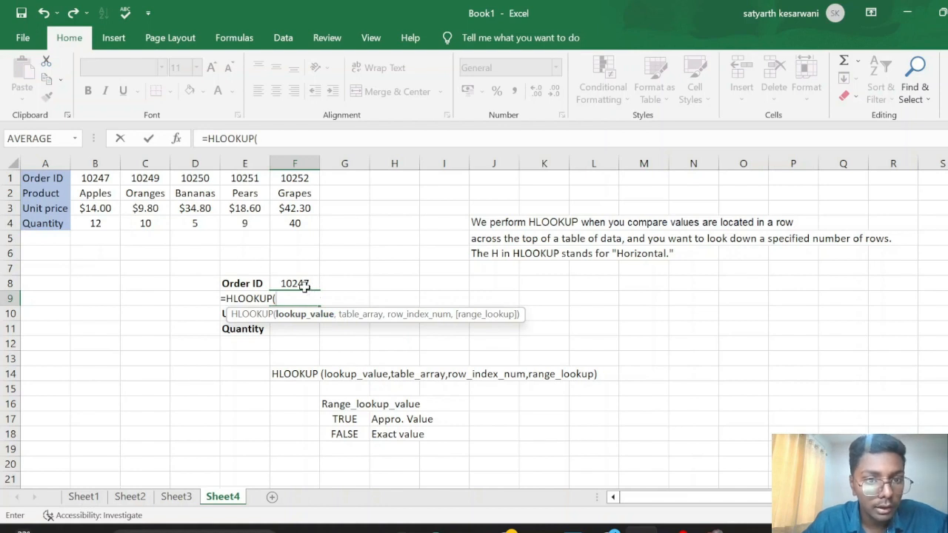
{"action": "left_click", "coordinate": [302, 284]}
{"action": "type", "text": ","}
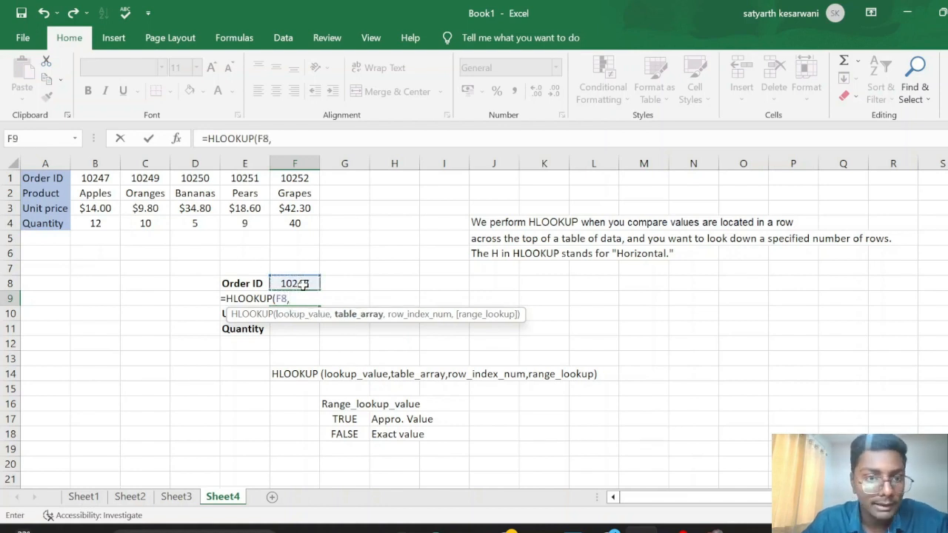
{"action": "left_click_drag", "start_coordinate": [80, 177], "coordinate": [279, 216]}
{"action": "type", "text": ","}
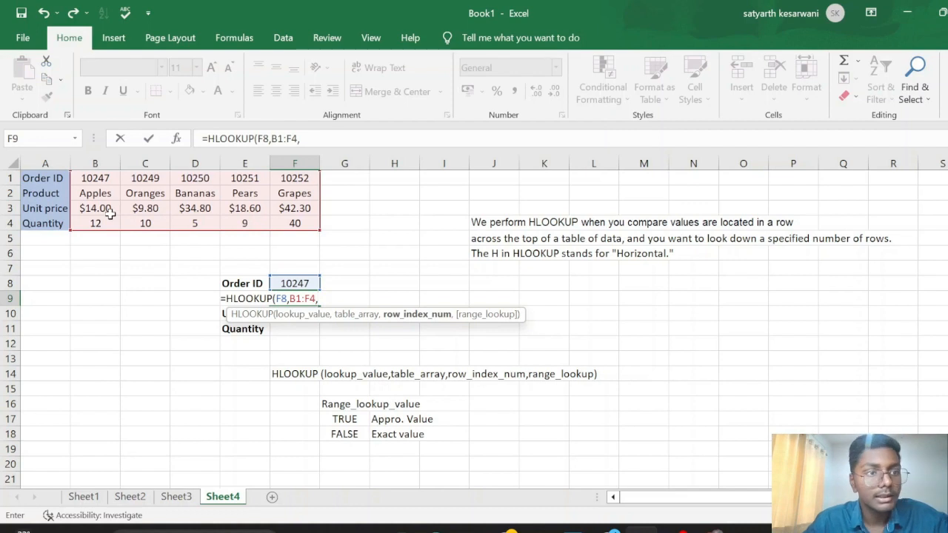
{"action": "type", "text": "2"}
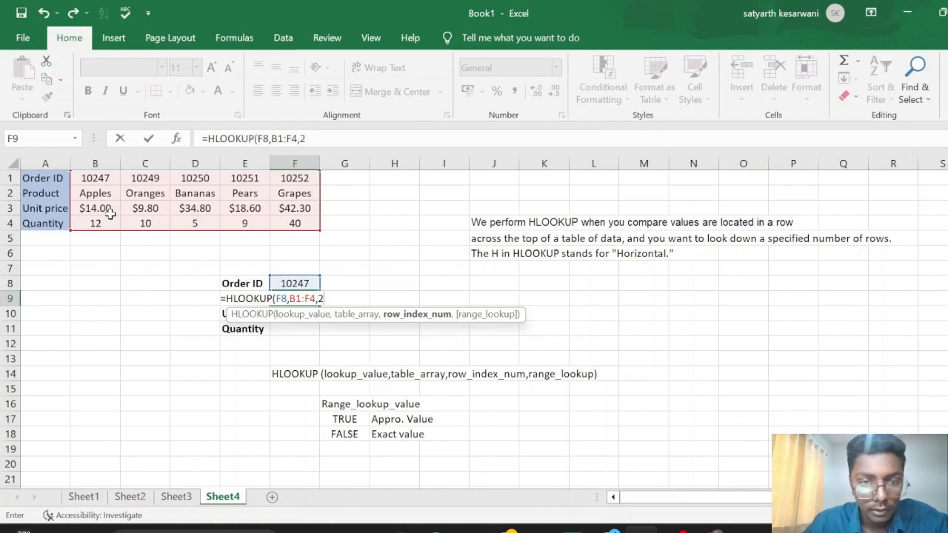
{"action": "type", "text": ","}
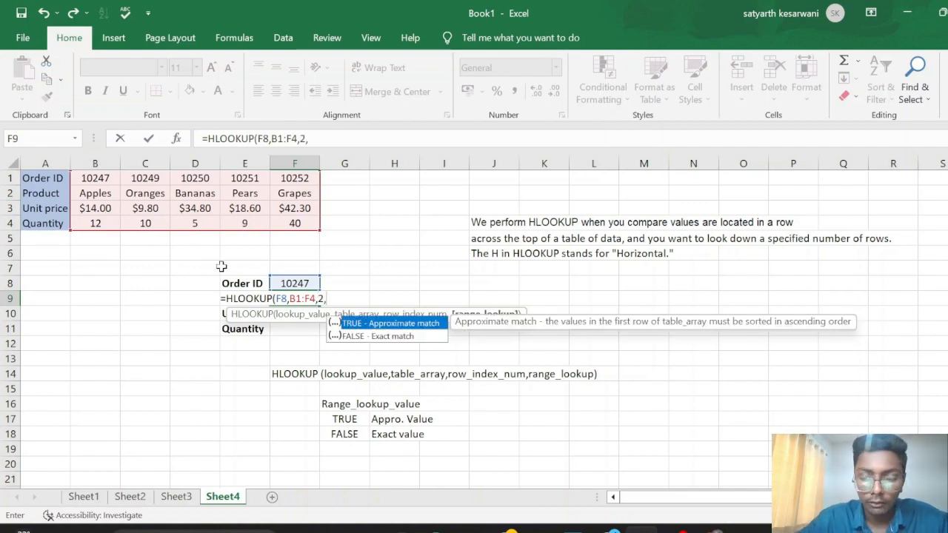
{"action": "key", "text": "Down"}
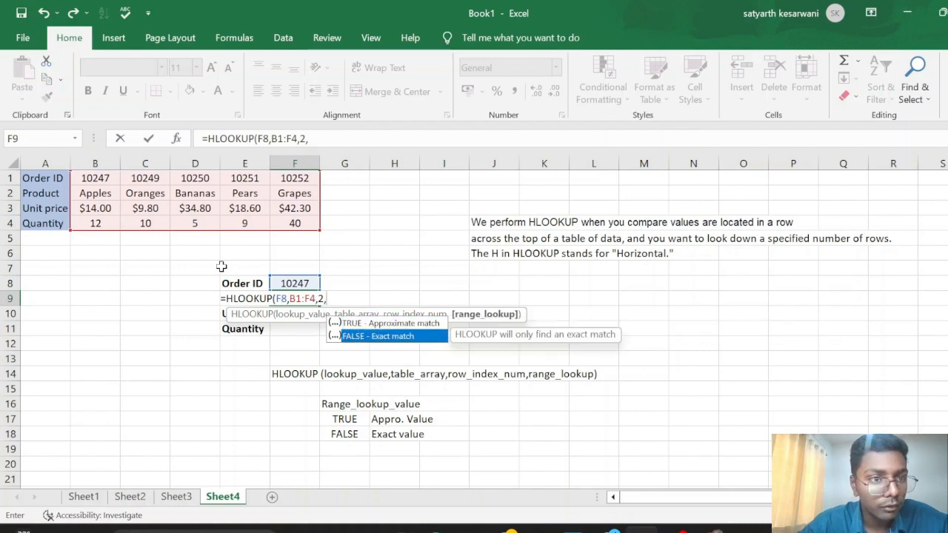
{"action": "key", "text": "Tab"}
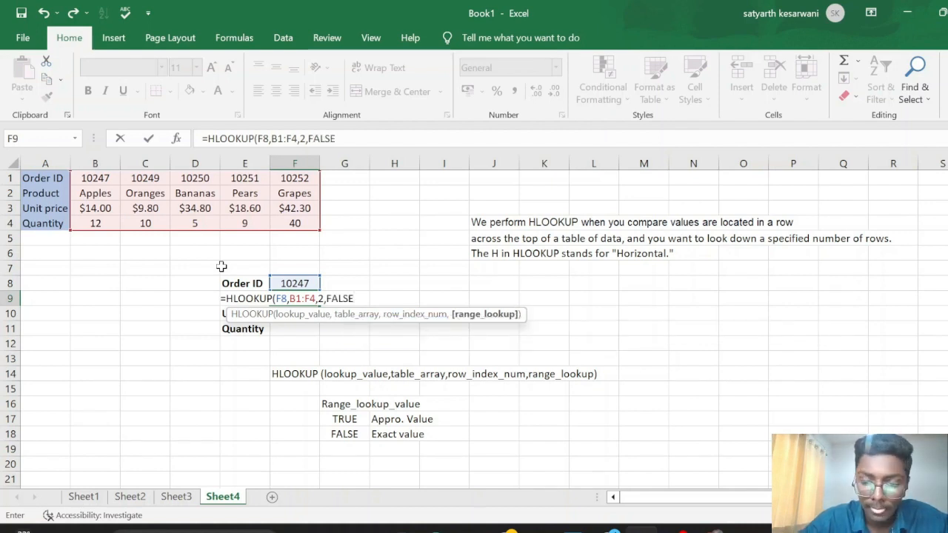
{"action": "type", "text": ")"}
{"action": "key", "text": "Return"}
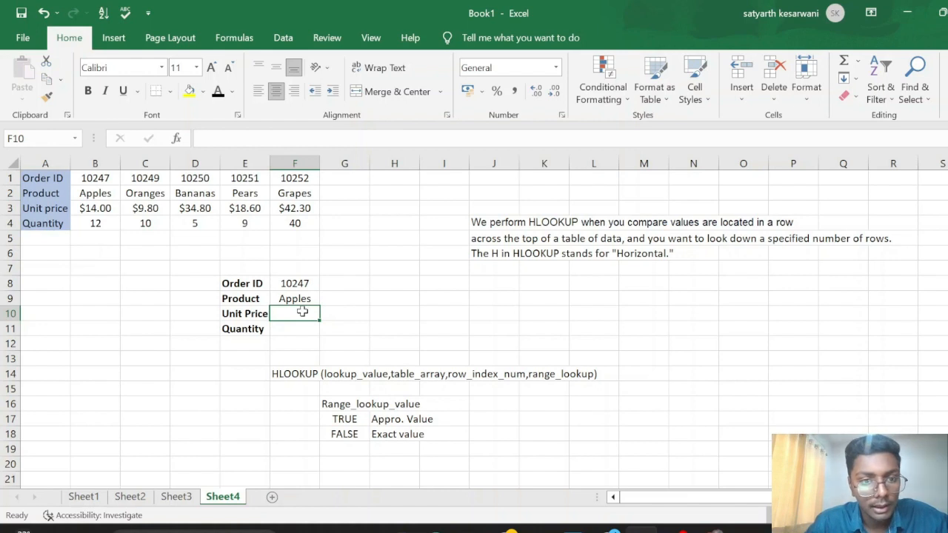
Step: Enter =HLOOKUP(F8,B1:F4,3,FALSE) in cell F10 to look up the unit price for the Order ID
{"action": "left_click", "coordinate": [259, 138]}
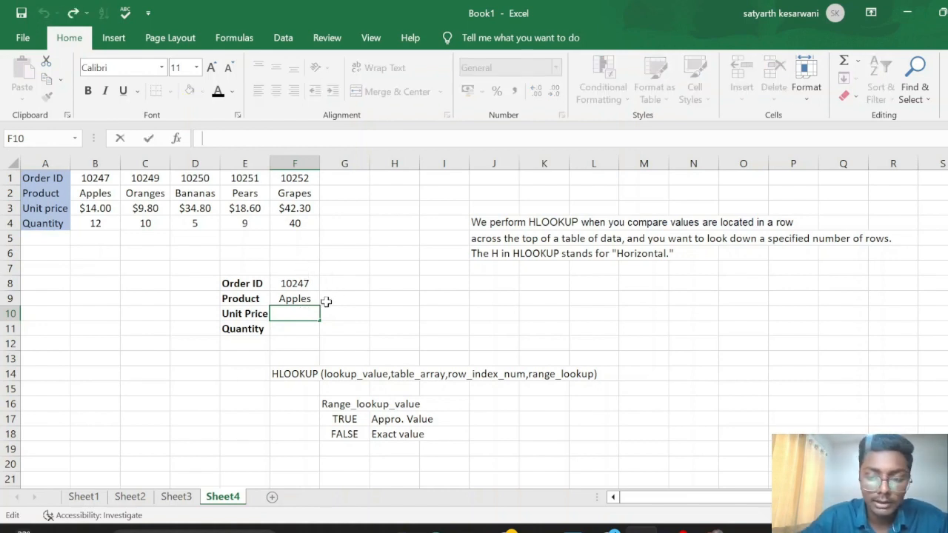
{"action": "type", "text": "=Hlo"}
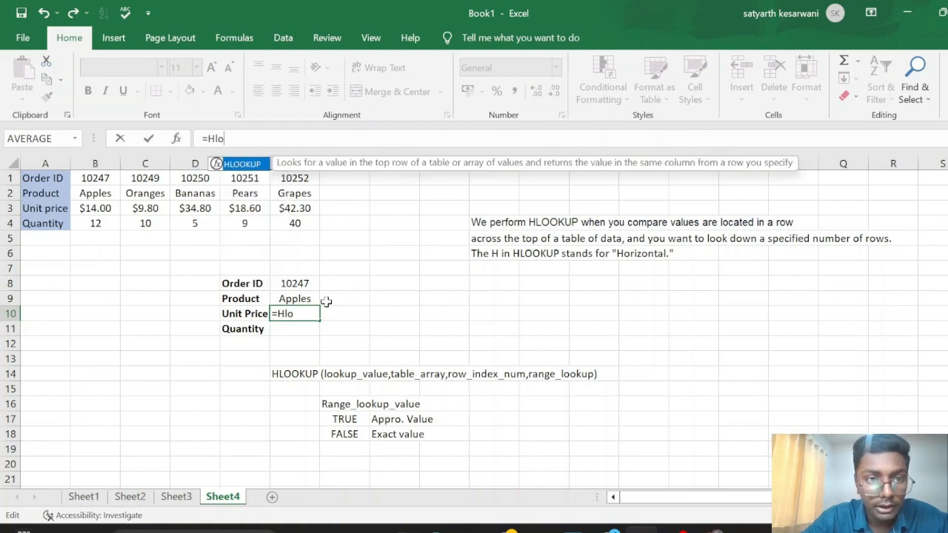
{"action": "type", "text": "okup"}
{"action": "key", "text": "Tab"}
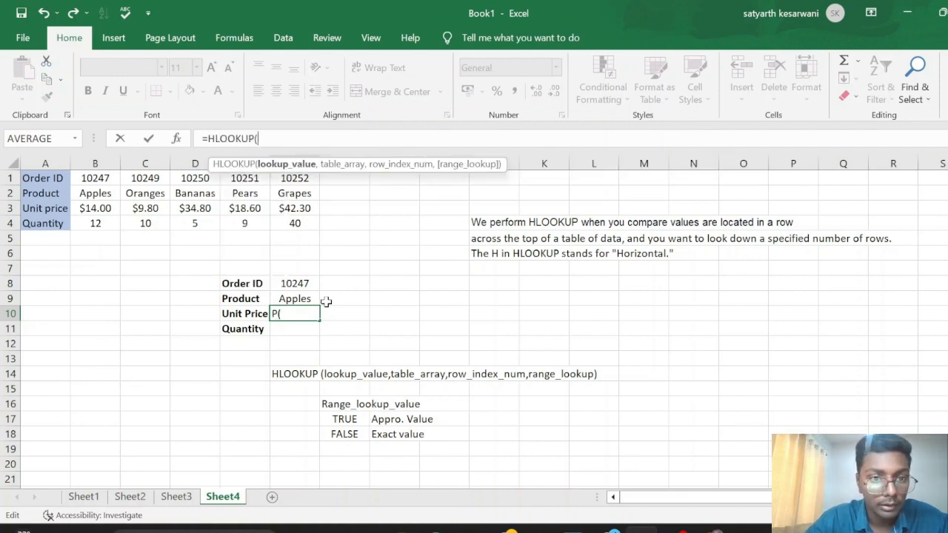
{"action": "left_click", "coordinate": [303, 283]}
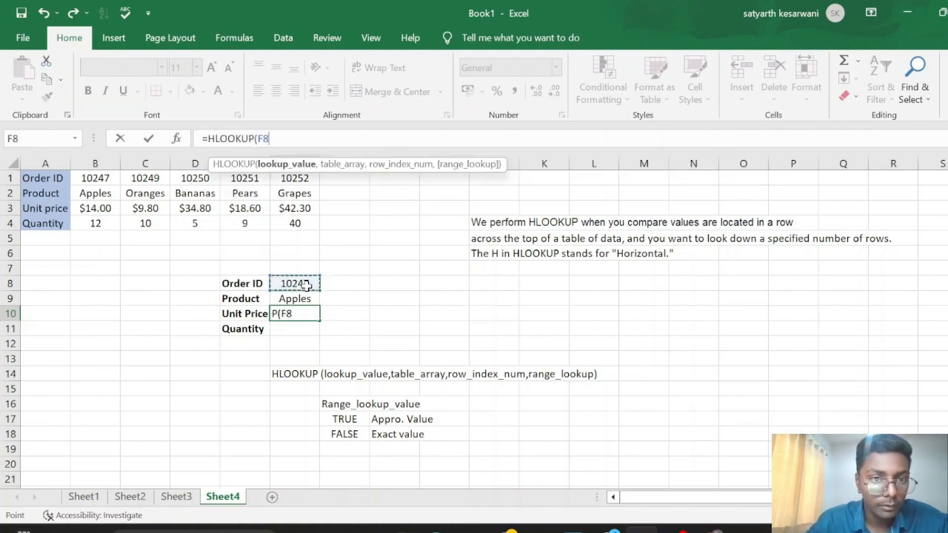
{"action": "type", "text": ","}
{"action": "left_click_drag", "start_coordinate": [95, 181], "coordinate": [293, 223]}
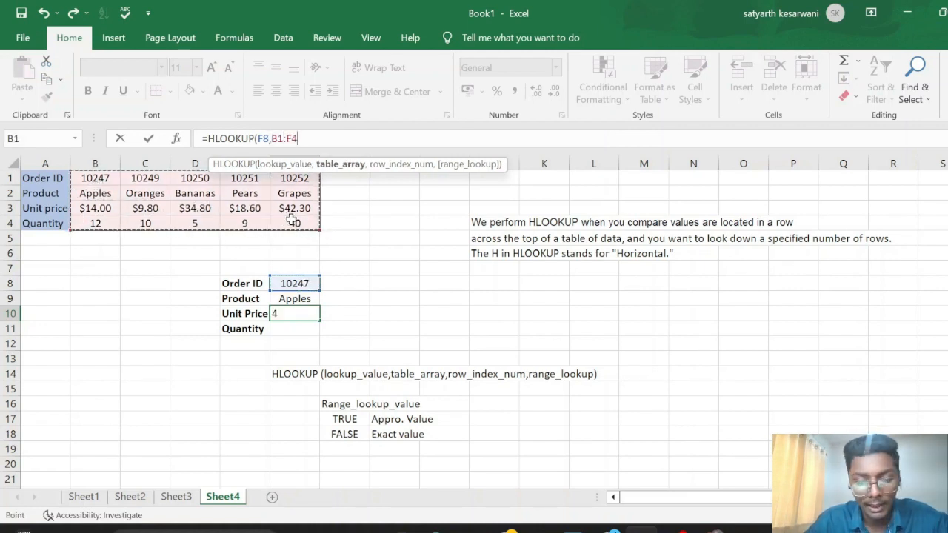
{"action": "type", "text": ","}
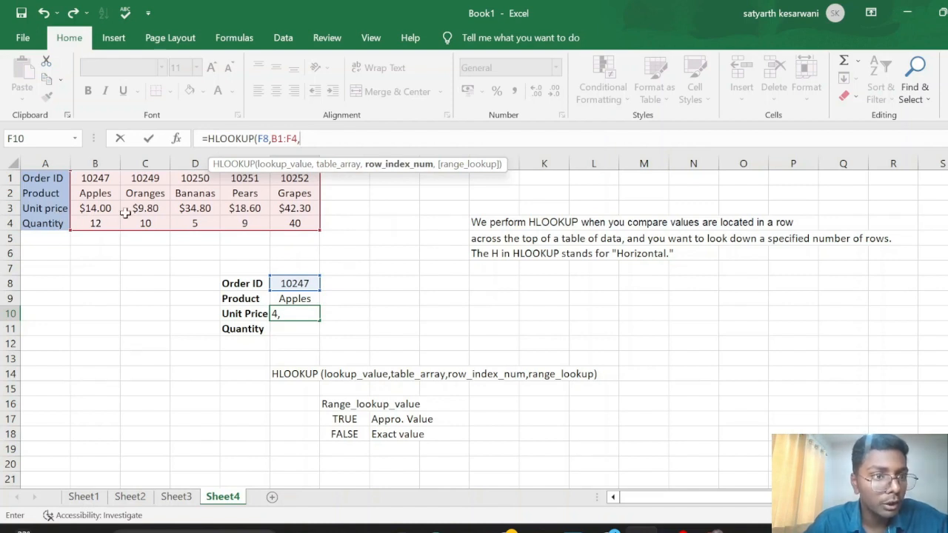
{"action": "type", "text": "3,"}
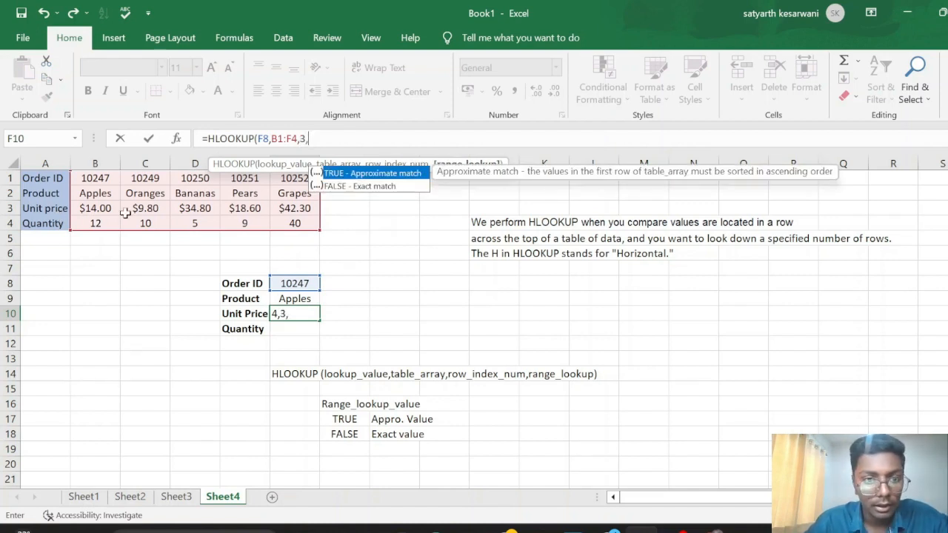
{"action": "key", "text": "Down"}
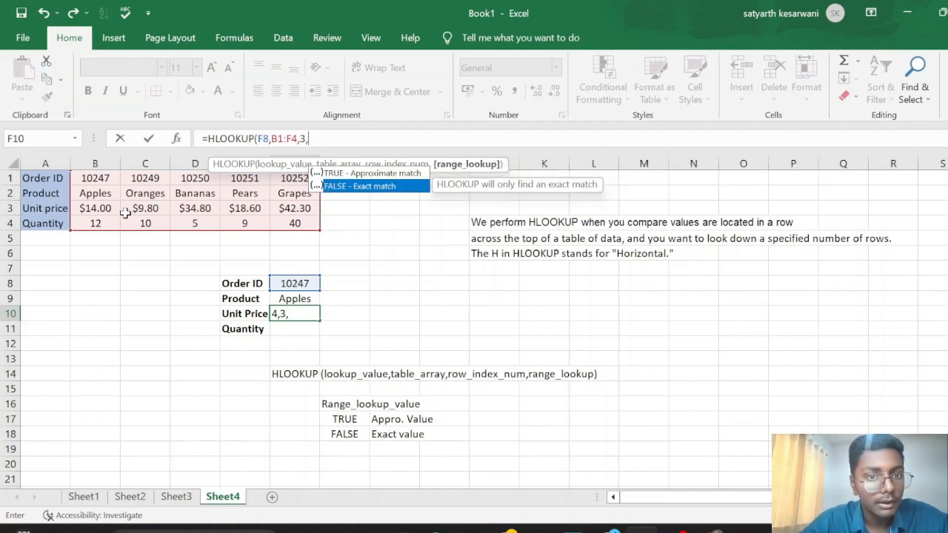
{"action": "key", "text": "Tab"}
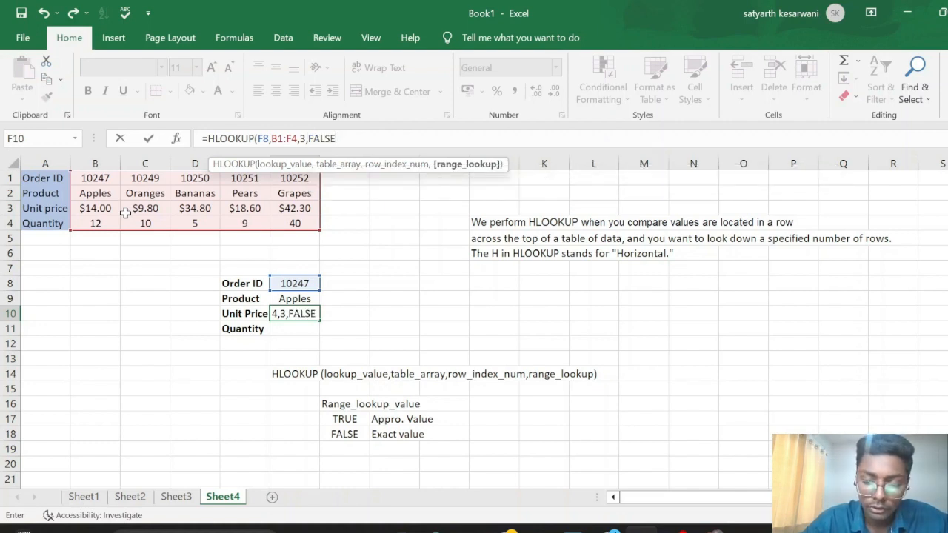
{"action": "key", "text": "Return"}
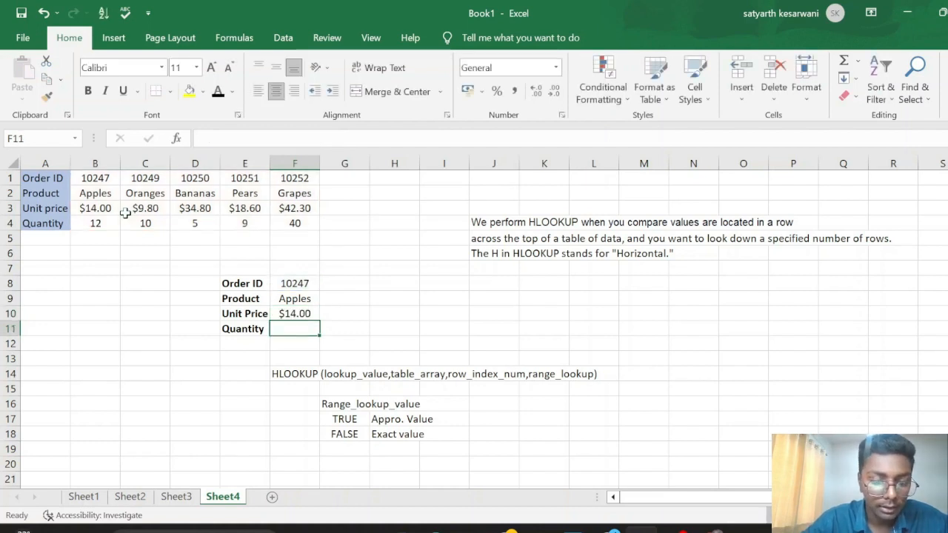
Step: Enter =HLOOKUP(F8,B1:F4,4,FALSE) in cell F11 to look up the quantity for the Order ID
{"action": "type", "text": "="}
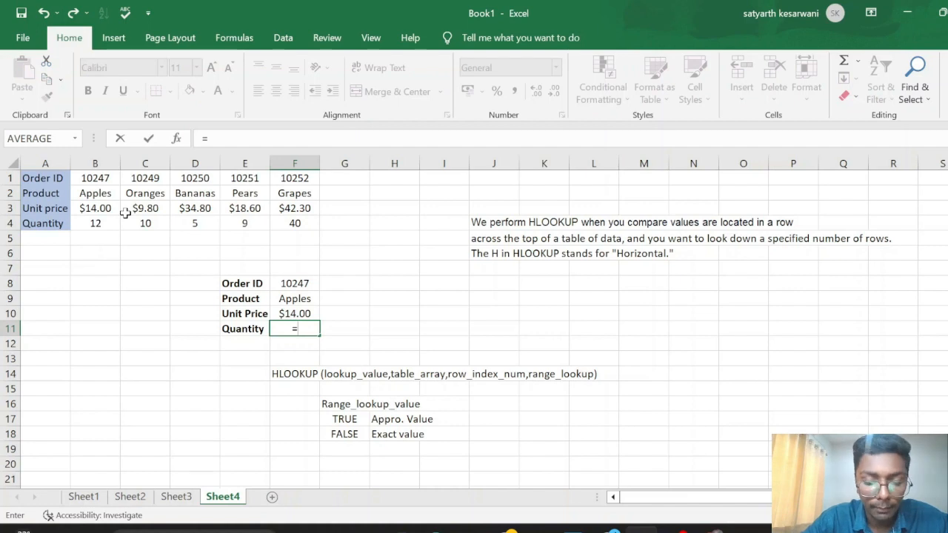
{"action": "type", "text": "Hlookup"}
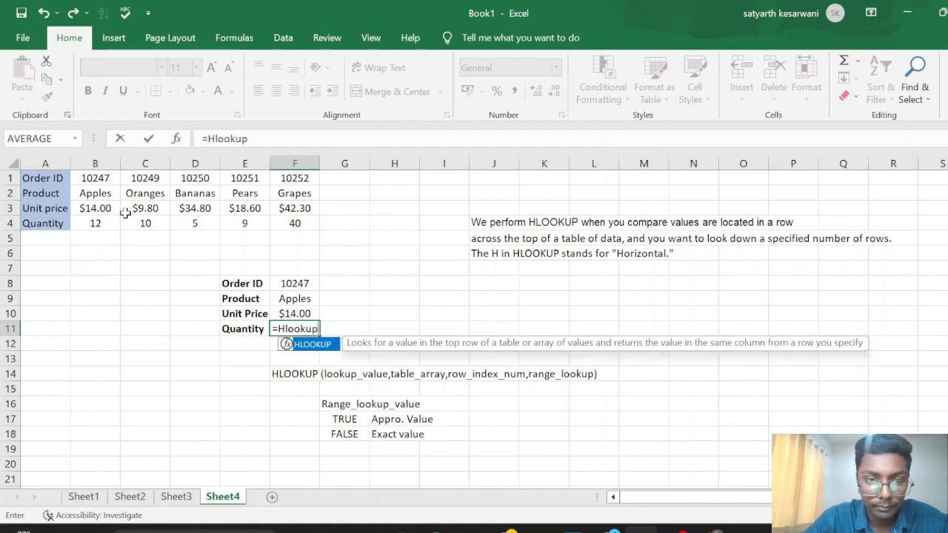
{"action": "key", "text": "Tab"}
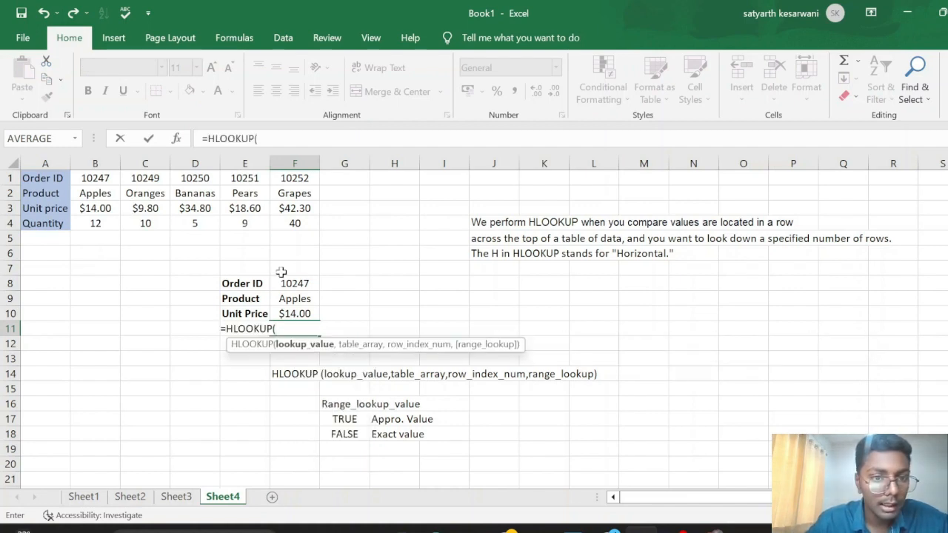
{"action": "left_click", "coordinate": [291, 283]}
{"action": "type", "text": ","}
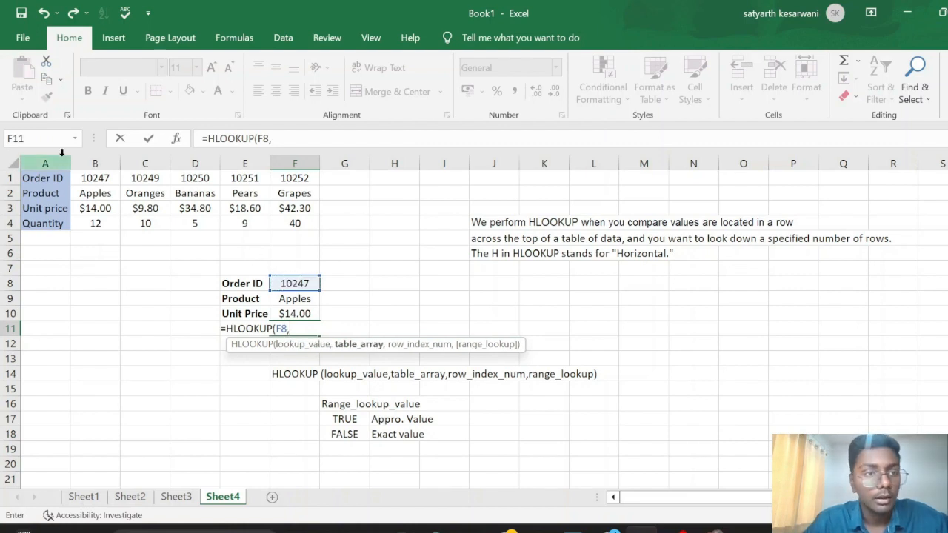
{"action": "left_click_drag", "start_coordinate": [81, 177], "coordinate": [282, 219]}
{"action": "type", "text": ","}
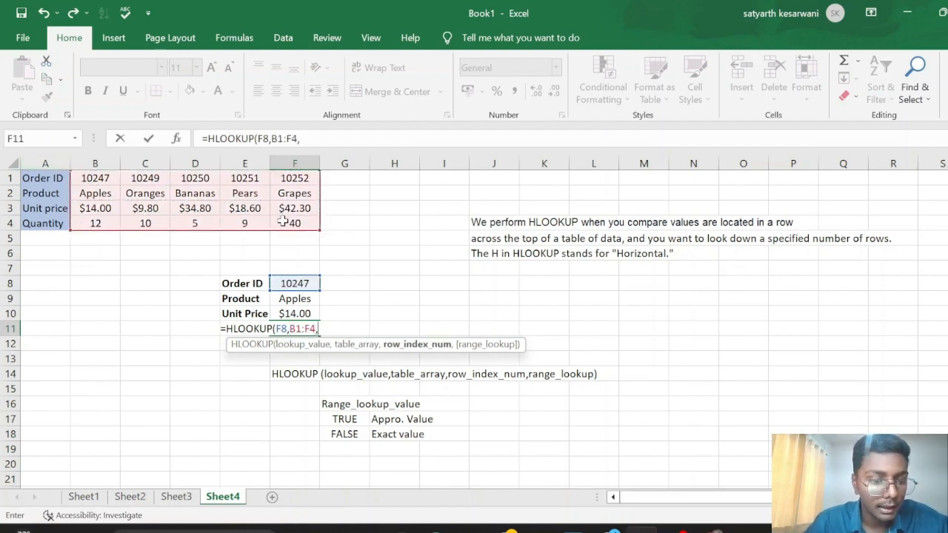
{"action": "type", "text": "4,"}
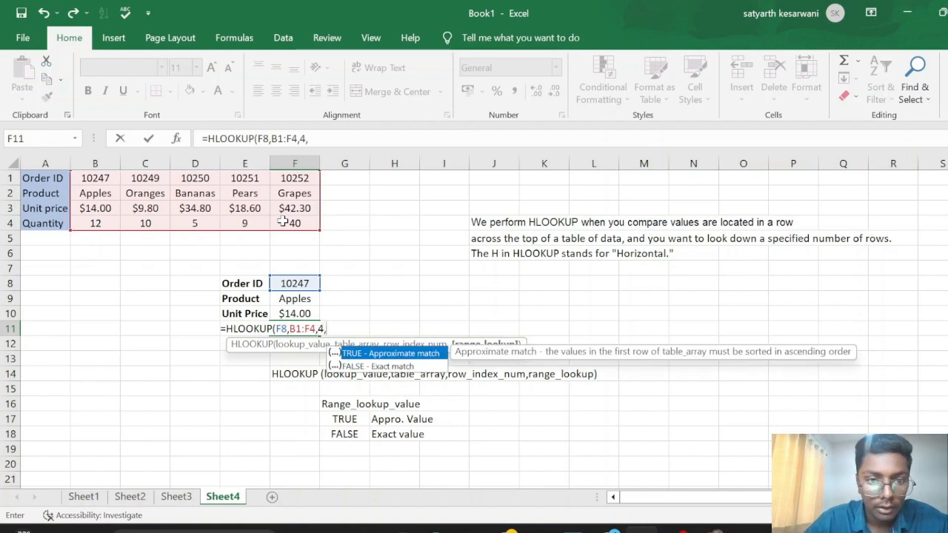
{"action": "key", "text": "Down"}
{"action": "key", "text": "Tab"}
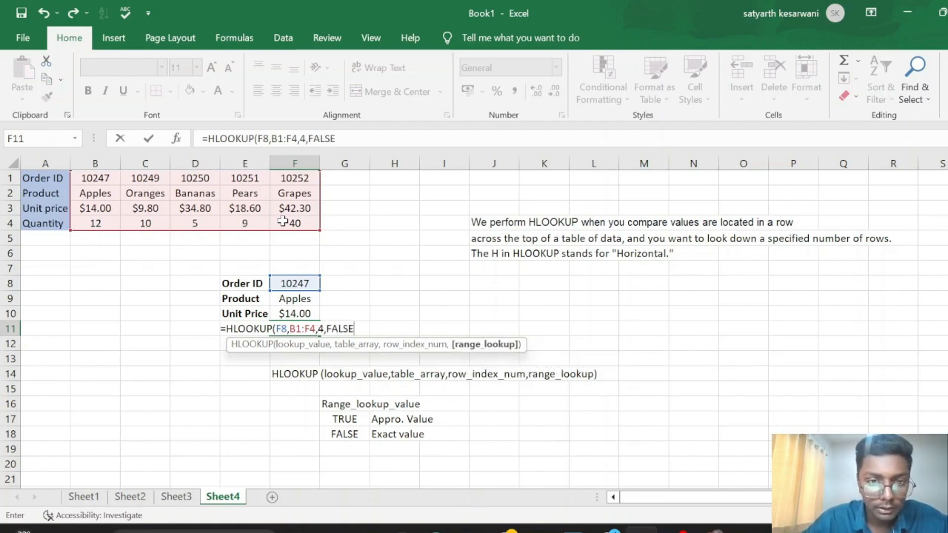
{"action": "type", "text": ")"}
{"action": "key", "text": "Return"}
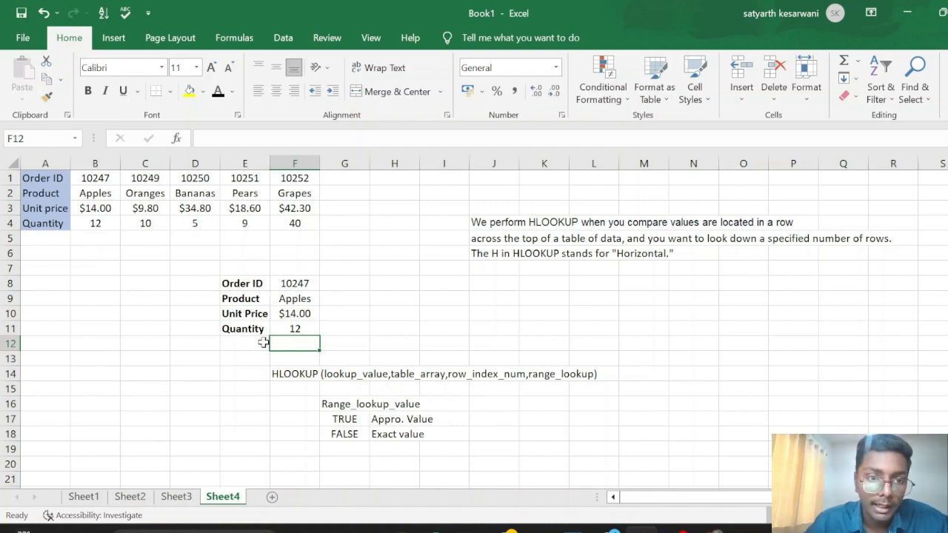
Step: Replace the Order ID in cell F8 with the one from the Grapes column of the table
{"action": "left_click", "coordinate": [290, 282]}
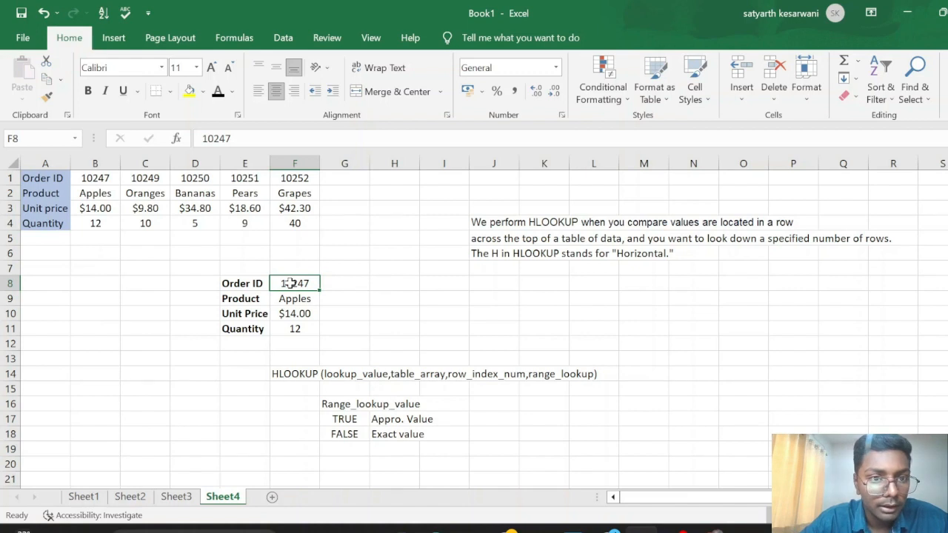
{"action": "type", "text": "10252"}
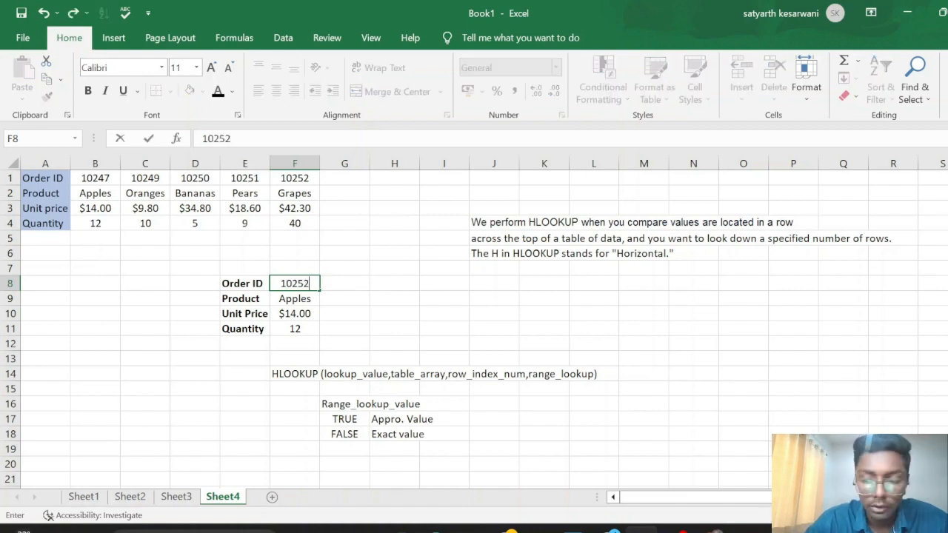
{"action": "key", "text": "Return"}
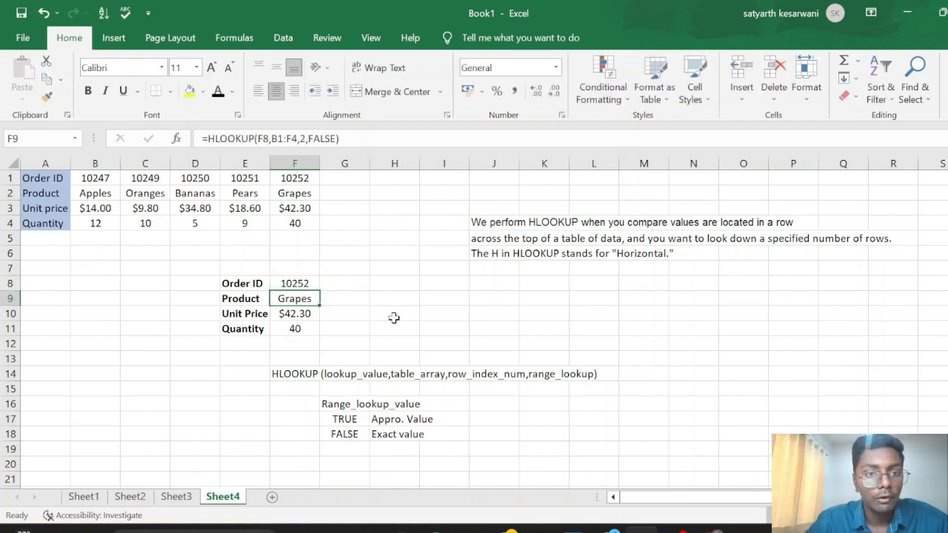
{"action": "left_click", "coordinate": [393, 317]}
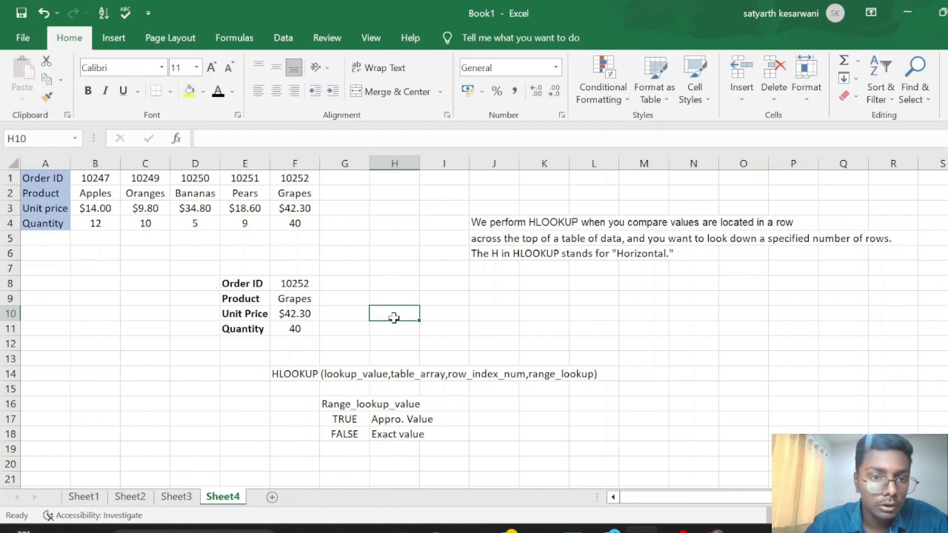
{"action": "left_click", "coordinate": [337, 314]}
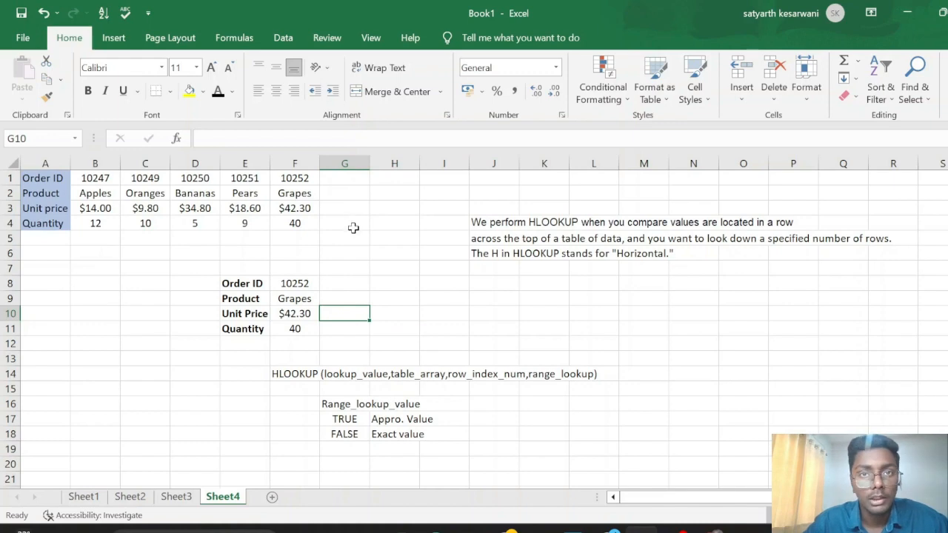